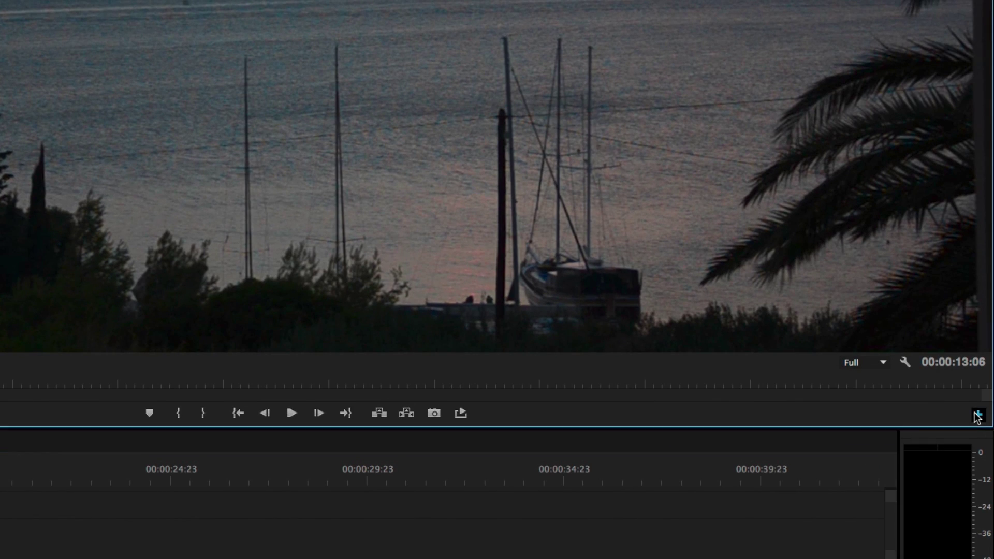
Step: Cancel out of the Button Editor without changes and enable looped playback in the Program Monitor
click(977, 417)
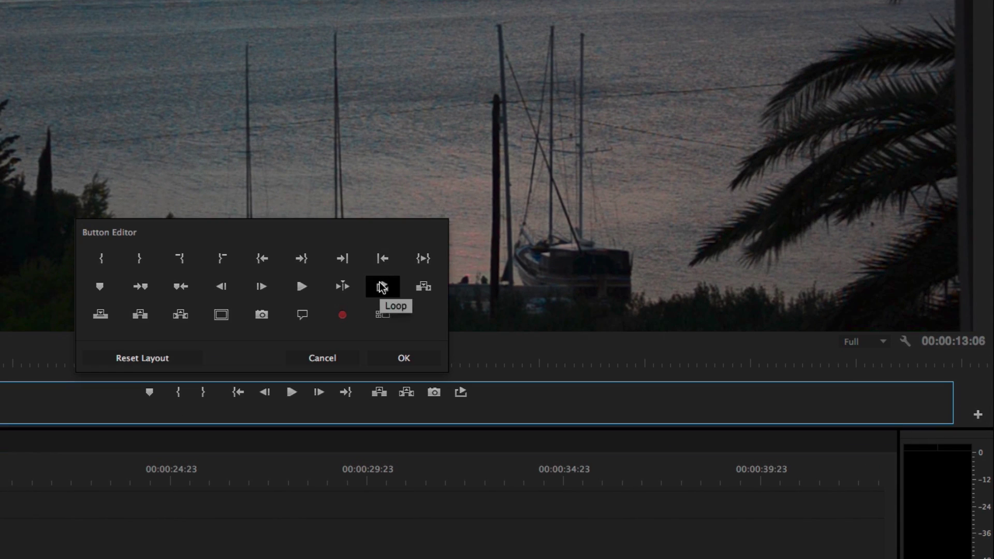
click(339, 358)
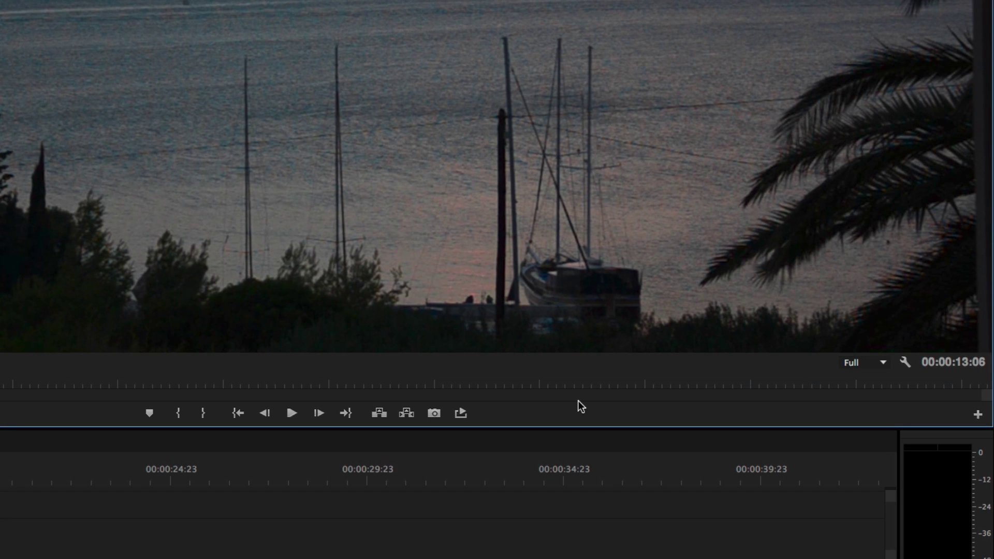
key(super+l)
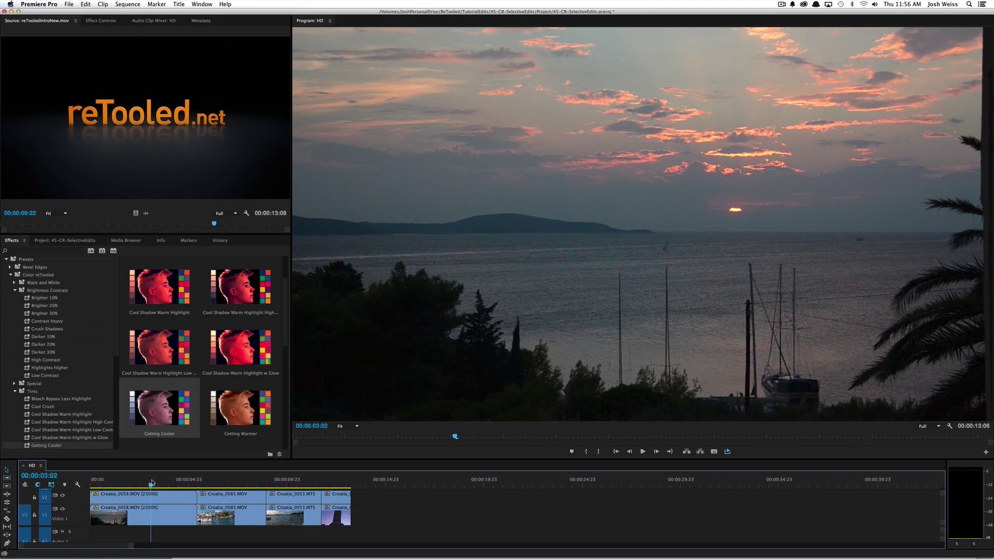
Step: Apply the Color reTooled Brightness Contrast 'High Contrast' preset to Croatia_0058 and preview it
click(174, 501)
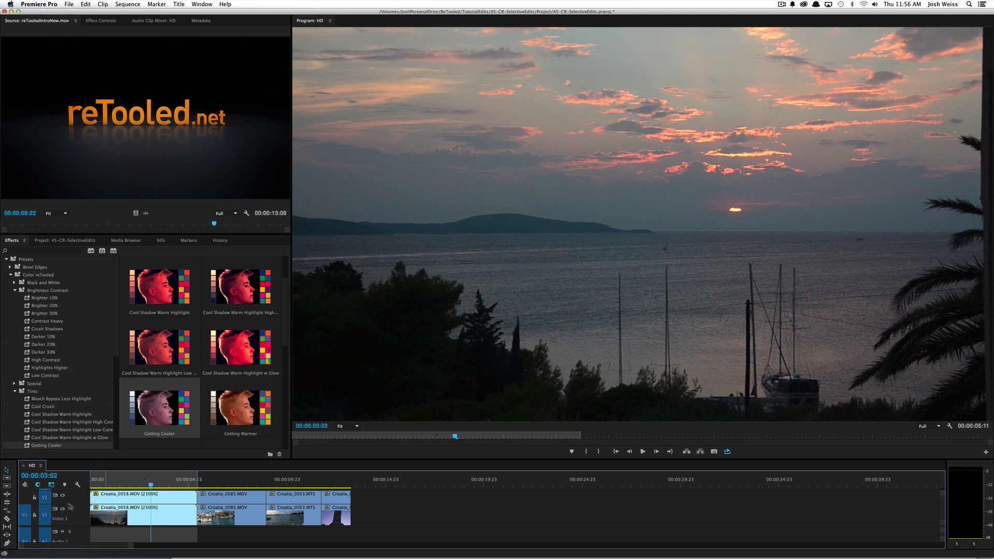
key(space)
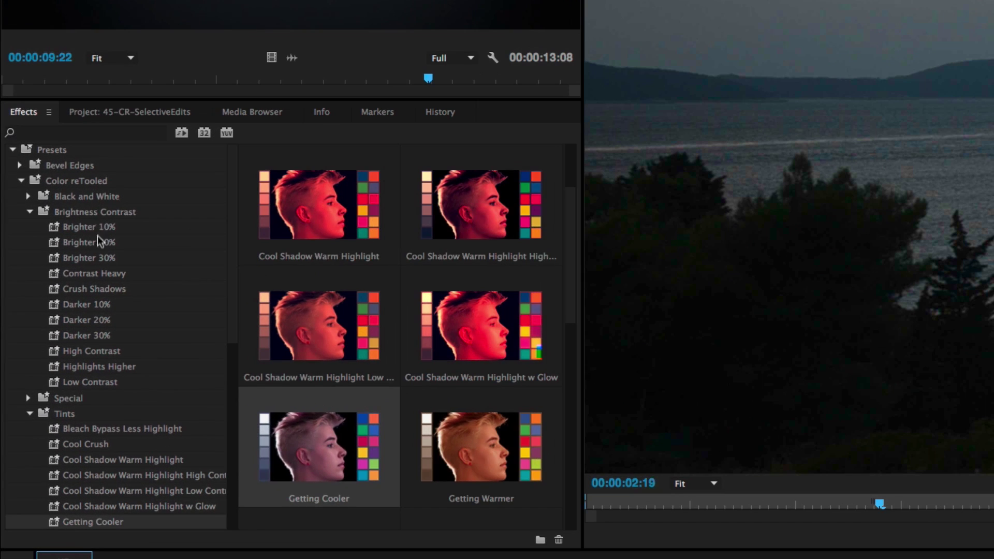
click(47, 291)
scroll(381, 368, down, 5)
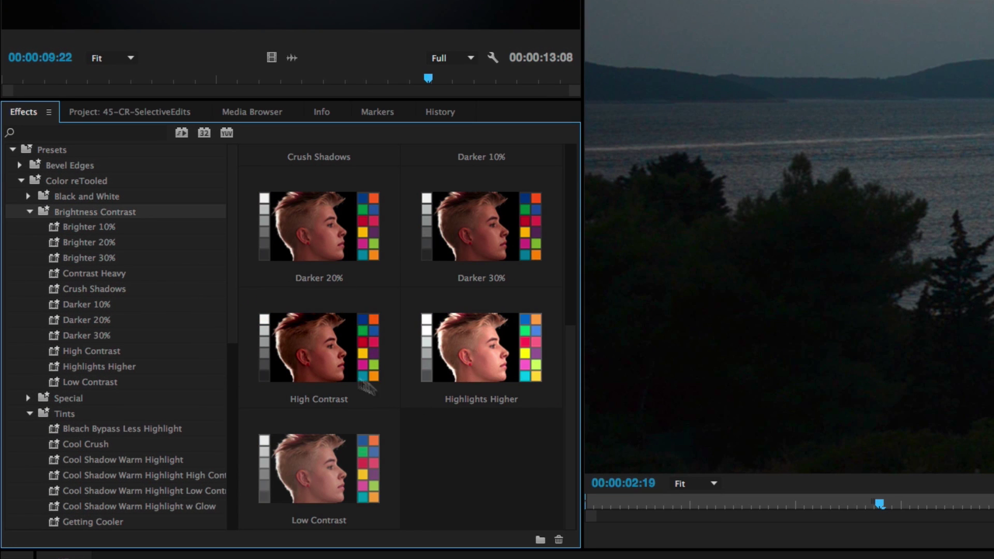
click(330, 365)
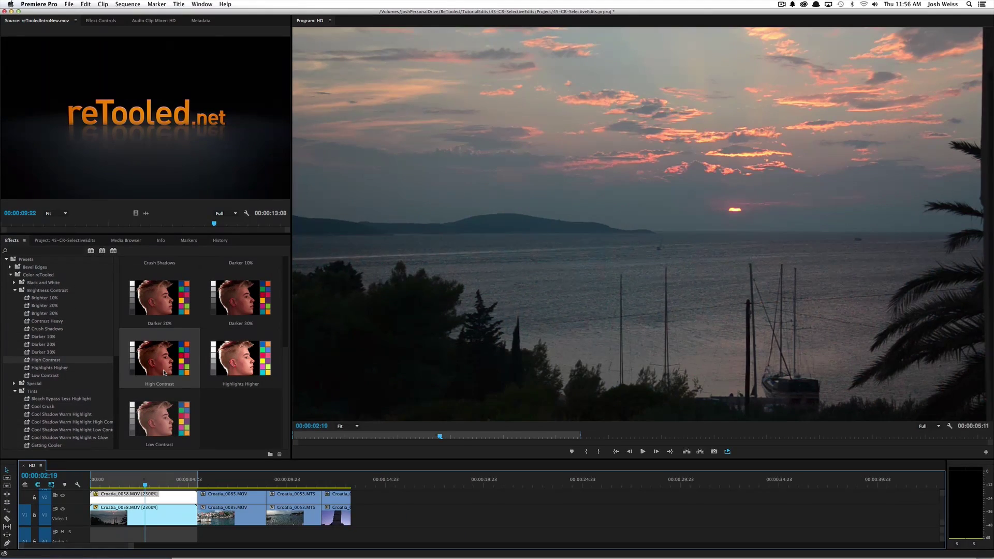
double_click(164, 373)
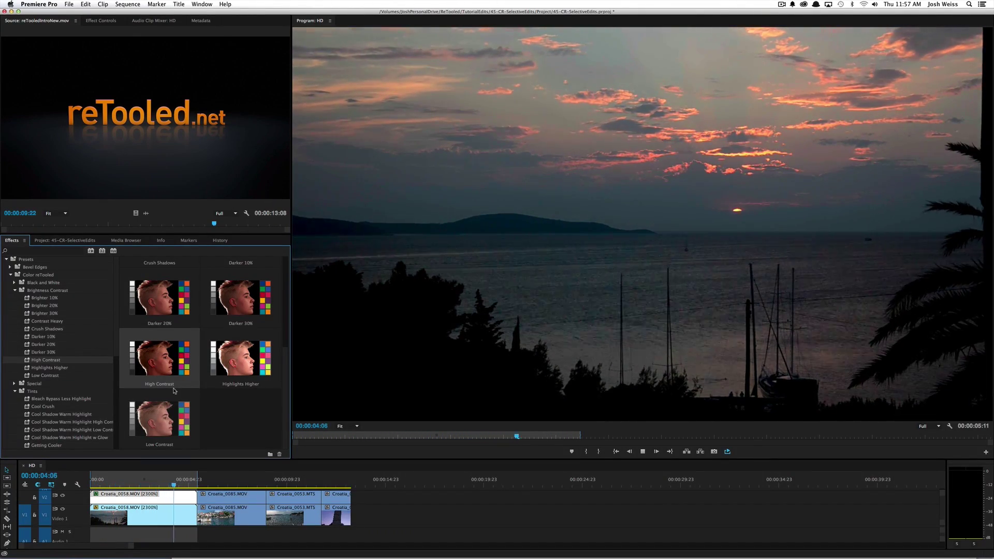
key(space)
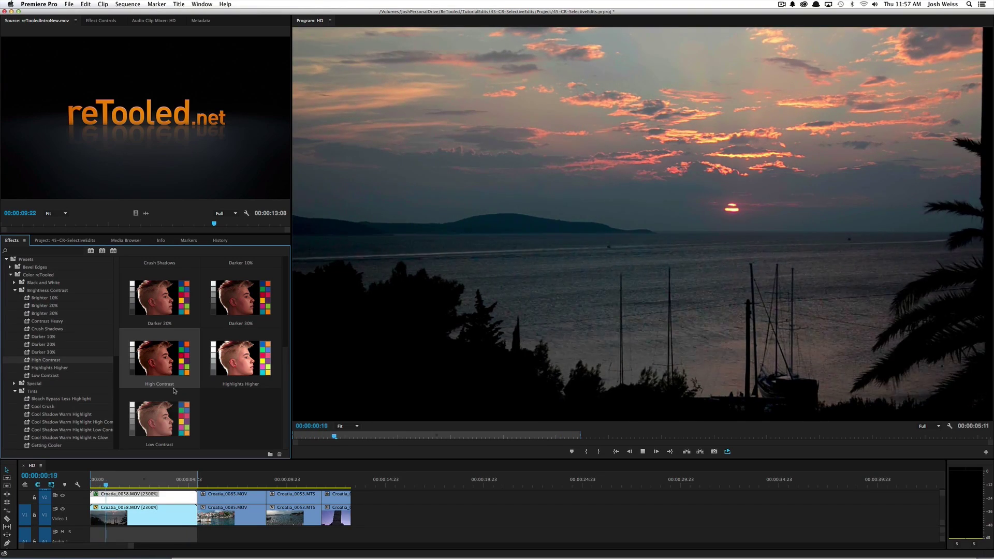
Step: Apply the Tints 'Cool Shadow Warm Highlight' preset to Croatia_0058 and replay it from the start
click(36, 391)
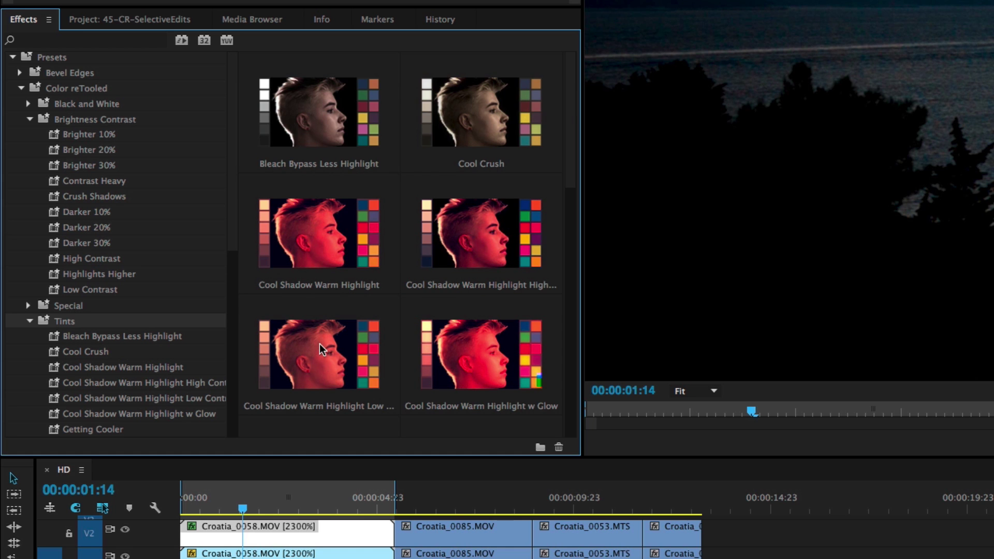
click(315, 231)
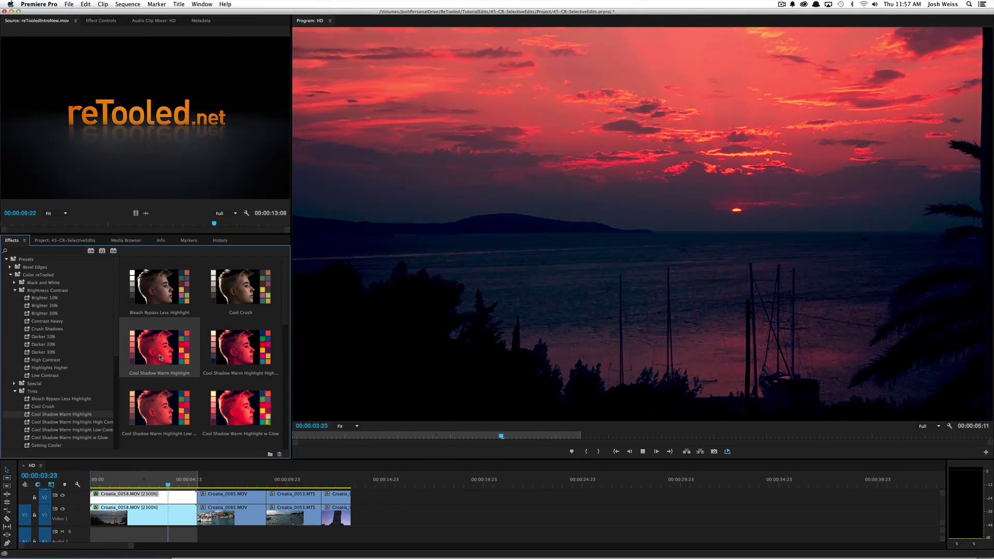
key(Home)
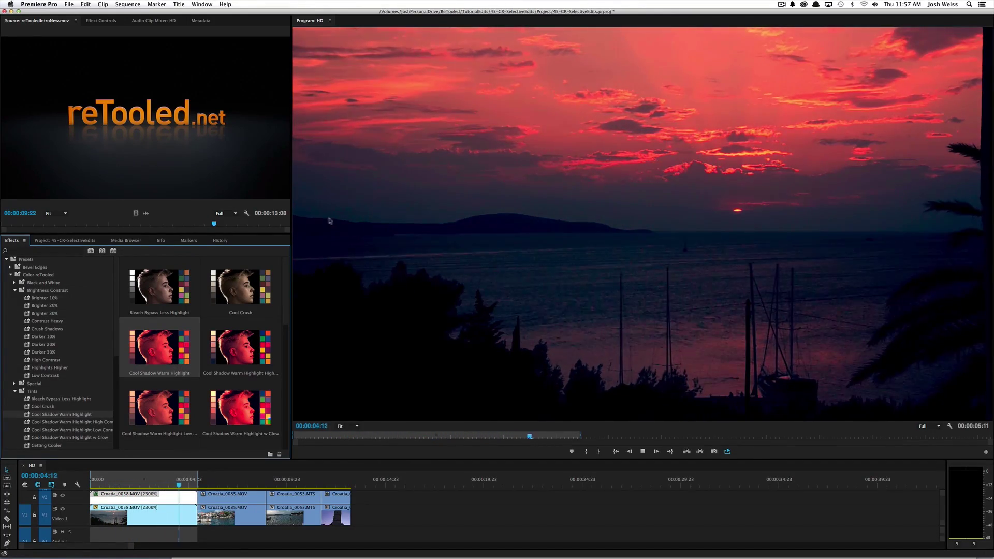
key(Home)
Step: Stop playback, start a bezier mask on the warm tint Lumetri effect, and zoom the monitor to 50%
click(98, 21)
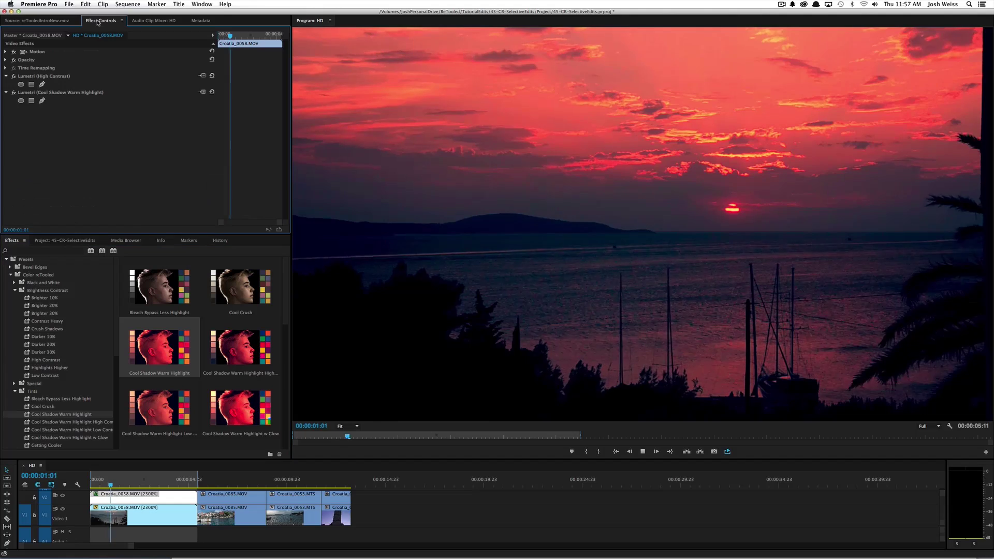
key(space)
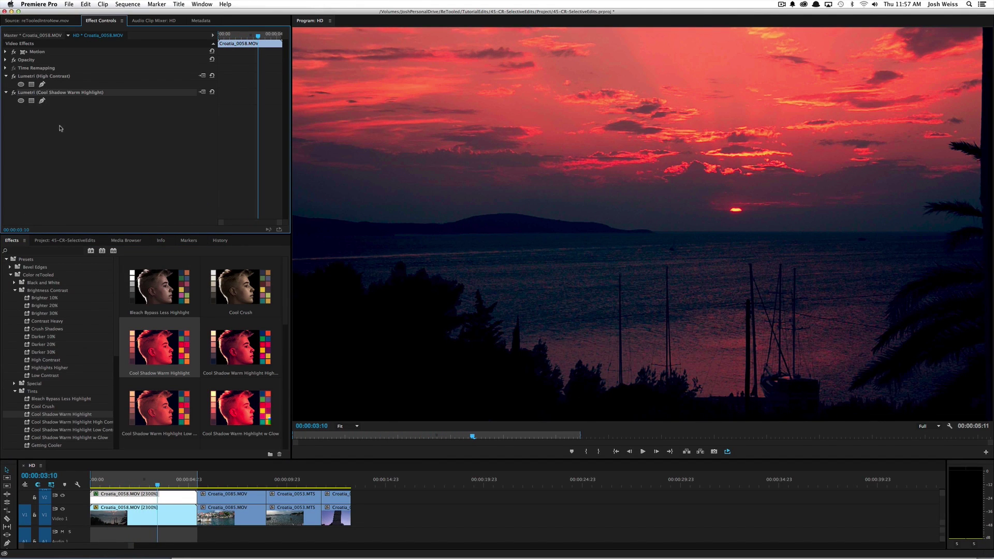
click(42, 101)
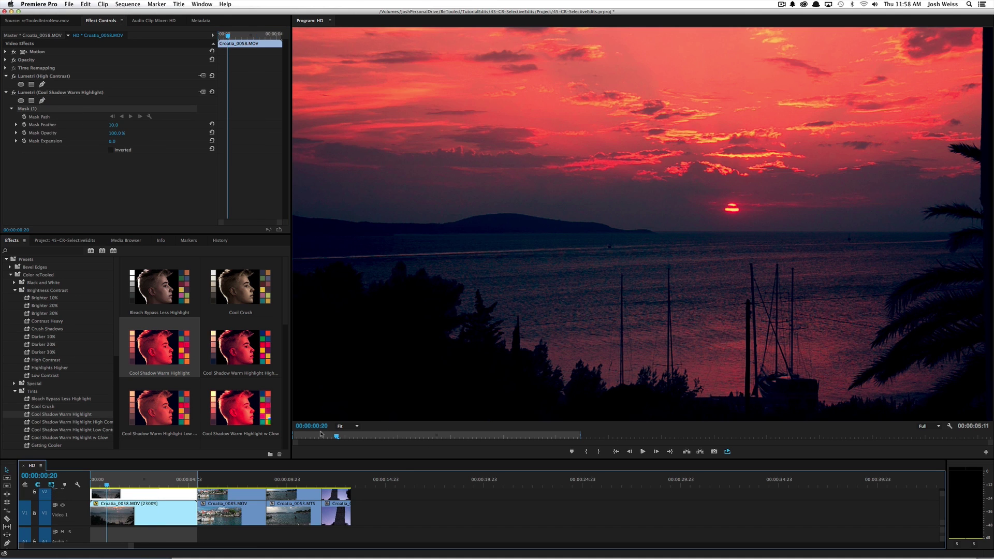
click(332, 451)
key(minus)
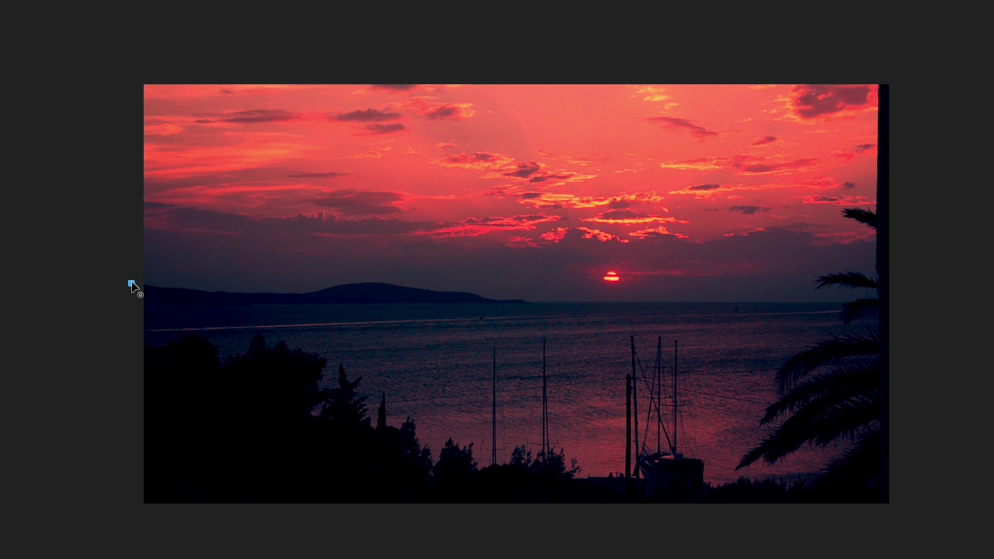
Step: Trace the mask along the horizon, close it around the sky, and widen its feather
drag(210, 291, 243, 294)
drag(315, 290, 333, 287)
drag(396, 283, 420, 287)
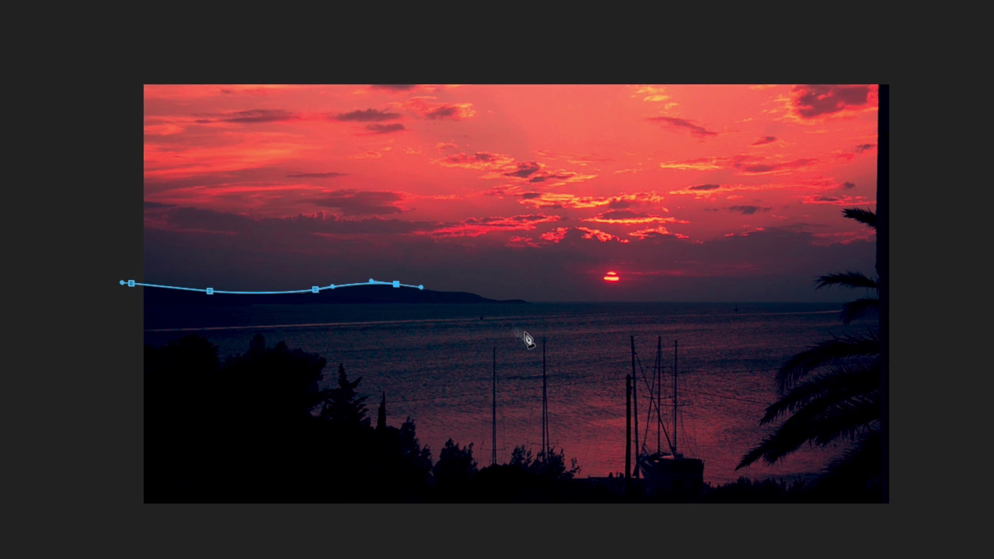
drag(534, 300, 558, 302)
drag(797, 303, 843, 305)
click(920, 298)
click(986, 27)
click(130, 285)
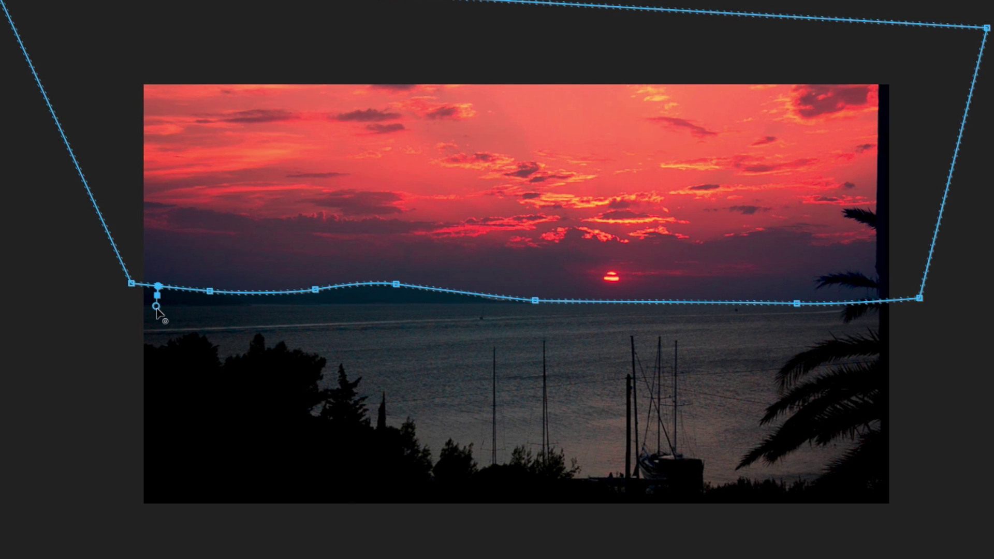
drag(157, 309, 155, 340)
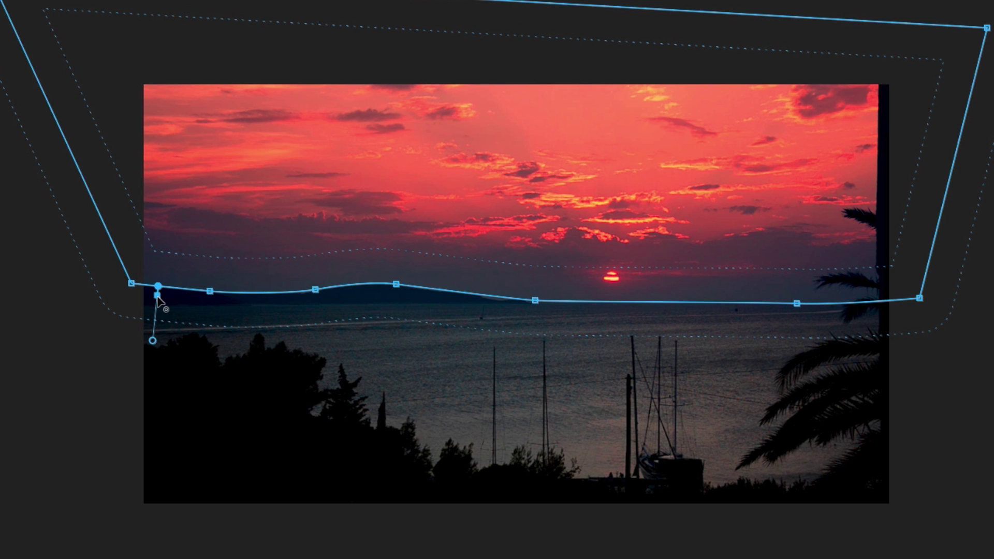
drag(157, 296, 173, 254)
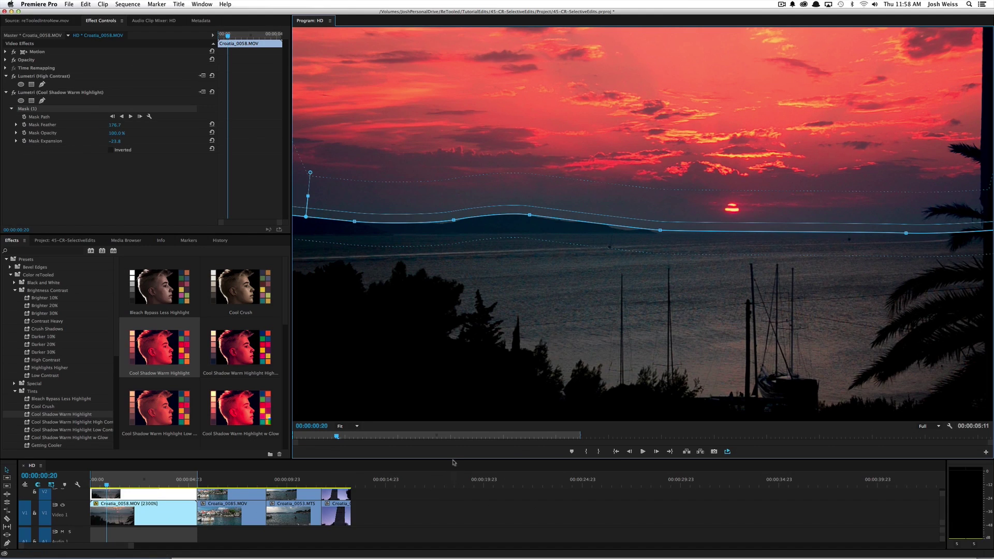
Step: Hide the mask outlines and play the sunset, toggling the warm tint off and on to compare
click(70, 117)
key(space)
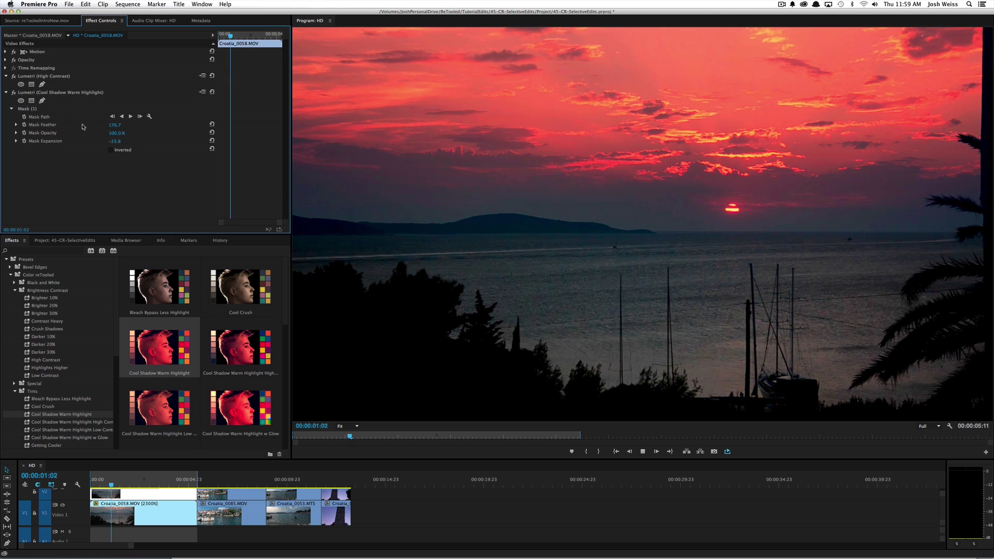
click(14, 93)
click(14, 93)
click(14, 93)
click(14, 93)
key(space)
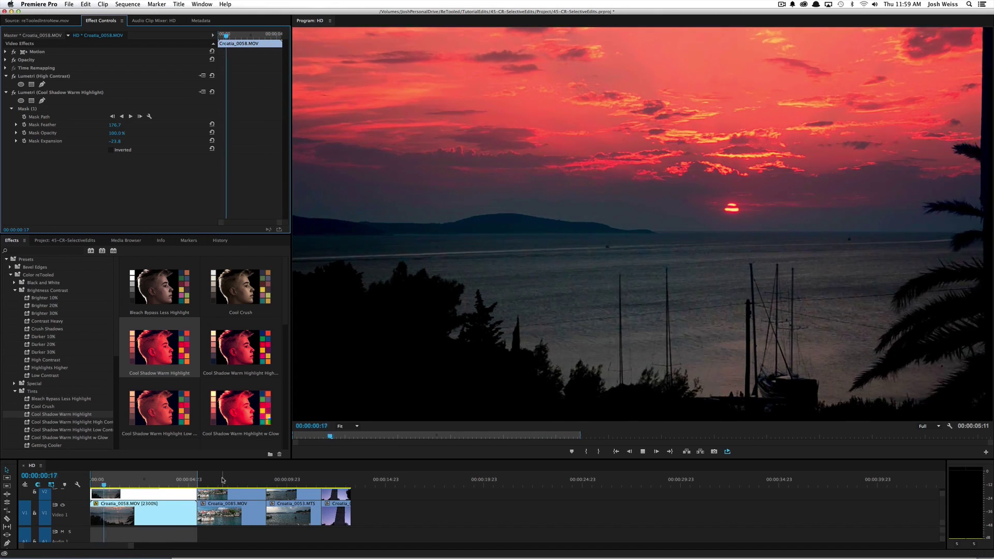
Step: Mark Croatia_0085 as the play range and play it from its start
click(220, 481)
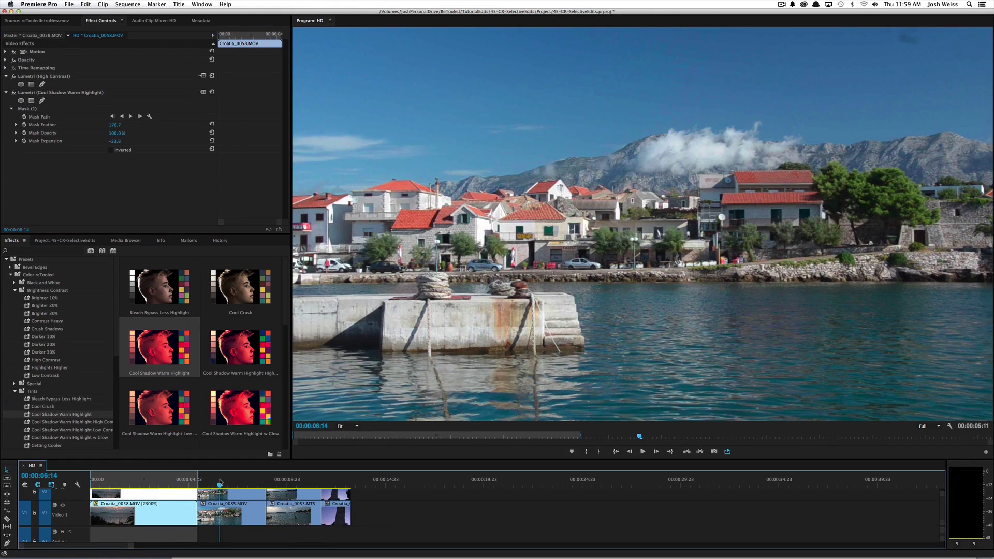
key(x)
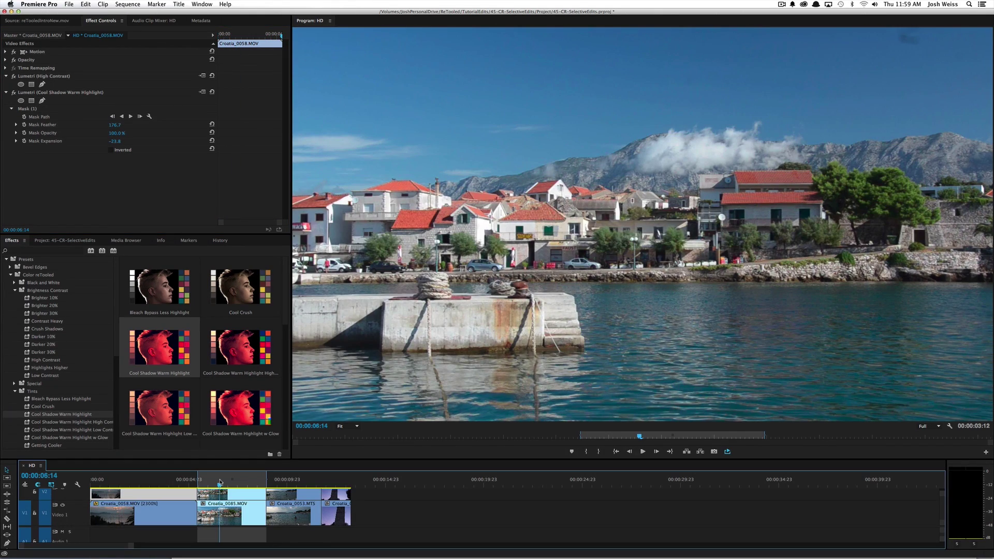
key(space)
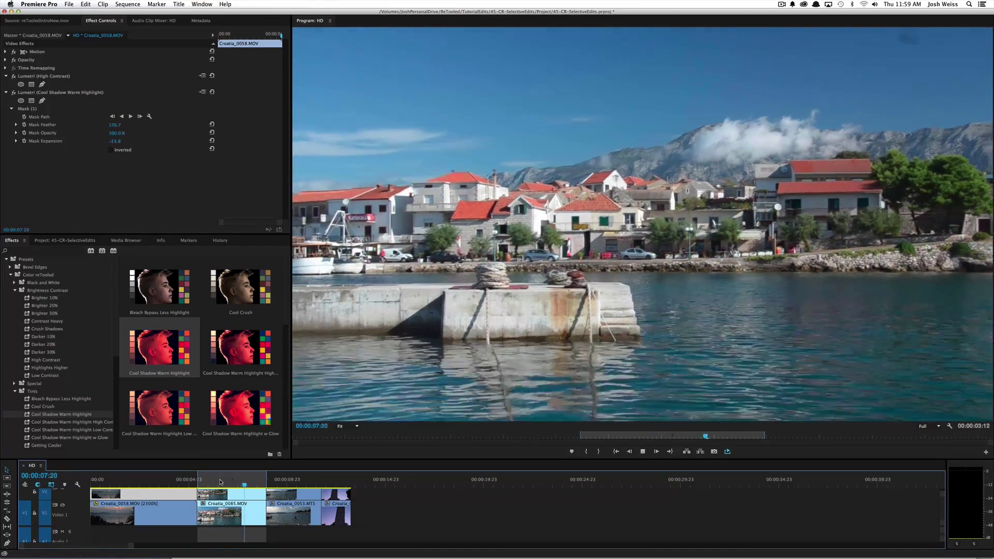
click(220, 482)
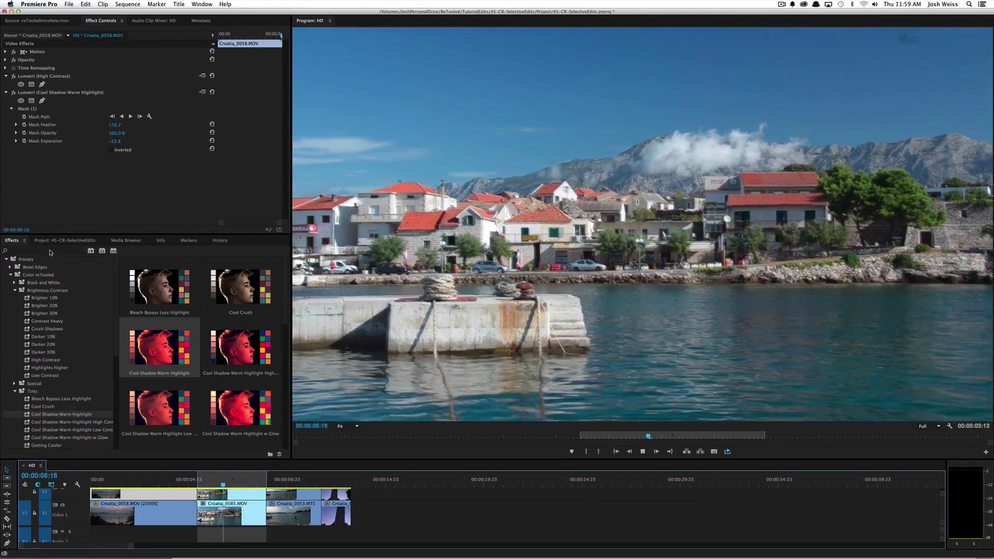
Step: Search for 'warp' and apply Warp Stabilizer to the Croatia_0085 harbour clip
click(51, 253)
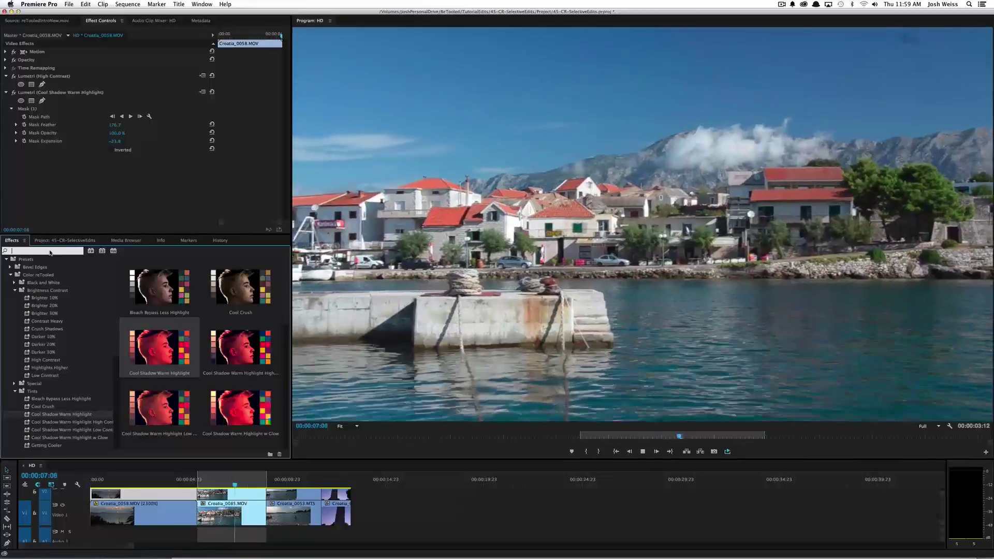
text(s)
key(BackSpace)
text(warp)
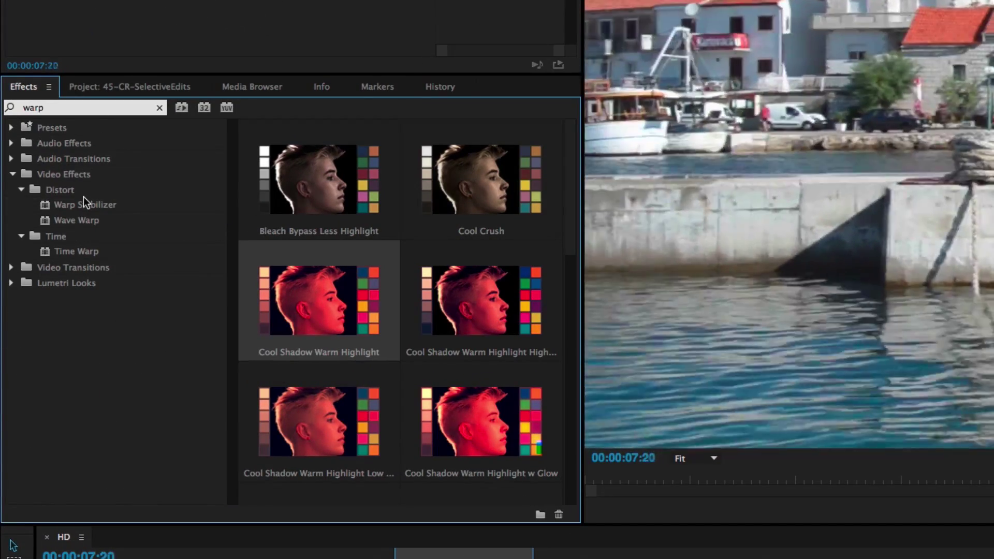
click(82, 203)
drag(83, 204, 225, 488)
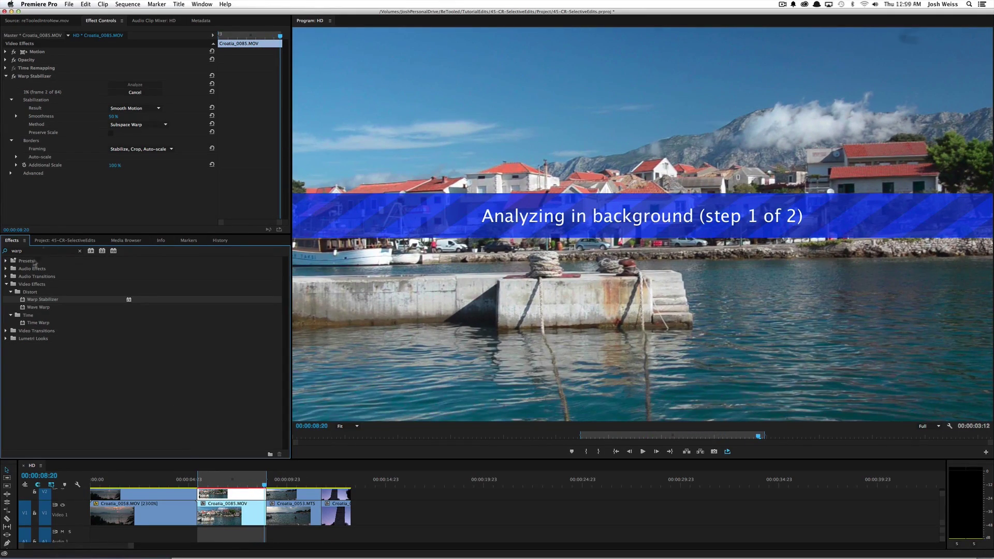
Step: Clear the effects search and expand Presets > Color reTooled
click(79, 252)
click(6, 260)
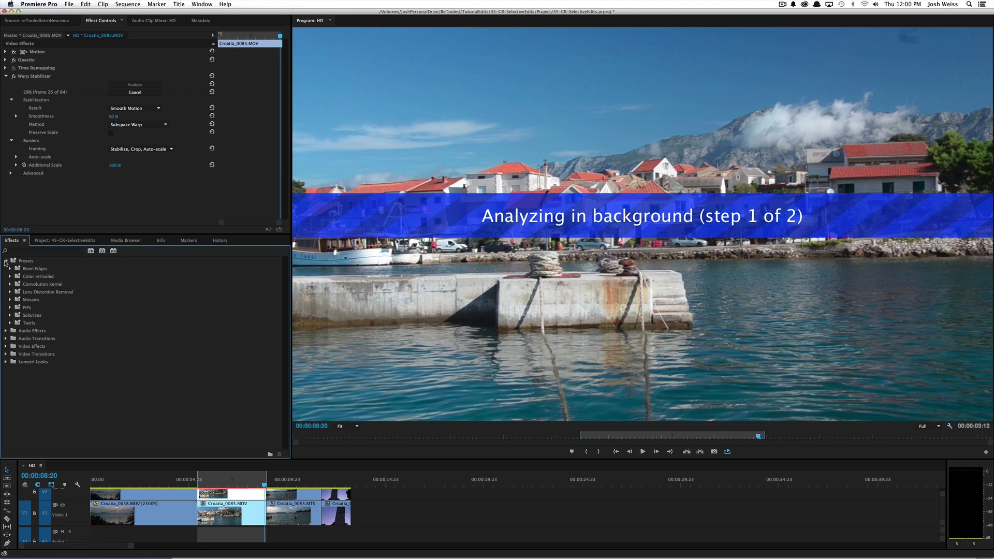
click(29, 278)
click(11, 276)
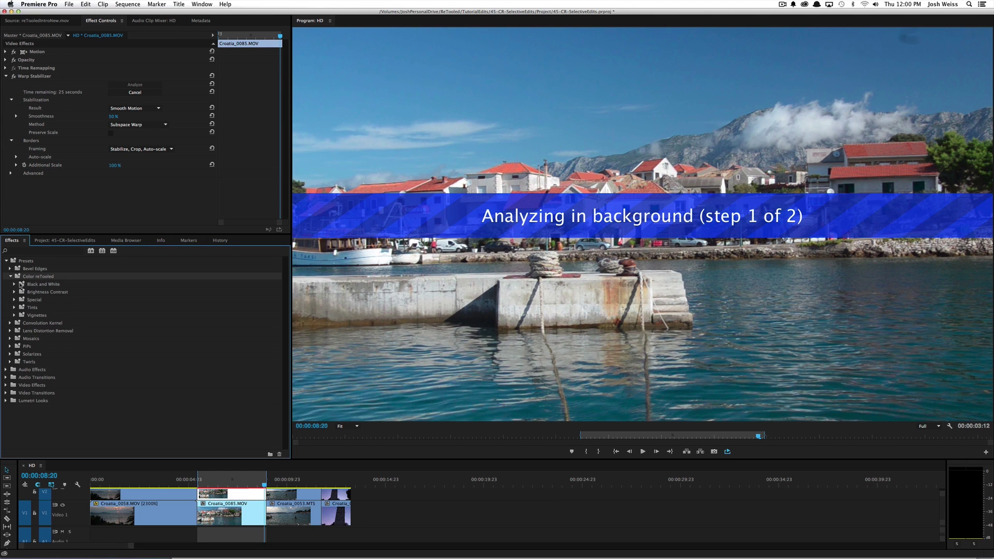
Step: Apply the Brightness Contrast 'Darker 20%' preset to the harbour clip
click(46, 293)
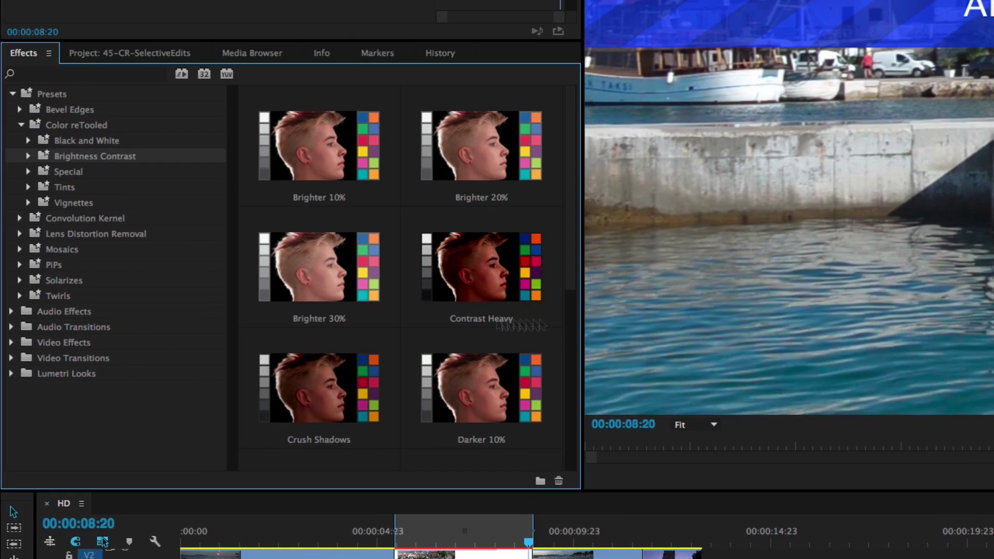
drag(575, 267, 576, 377)
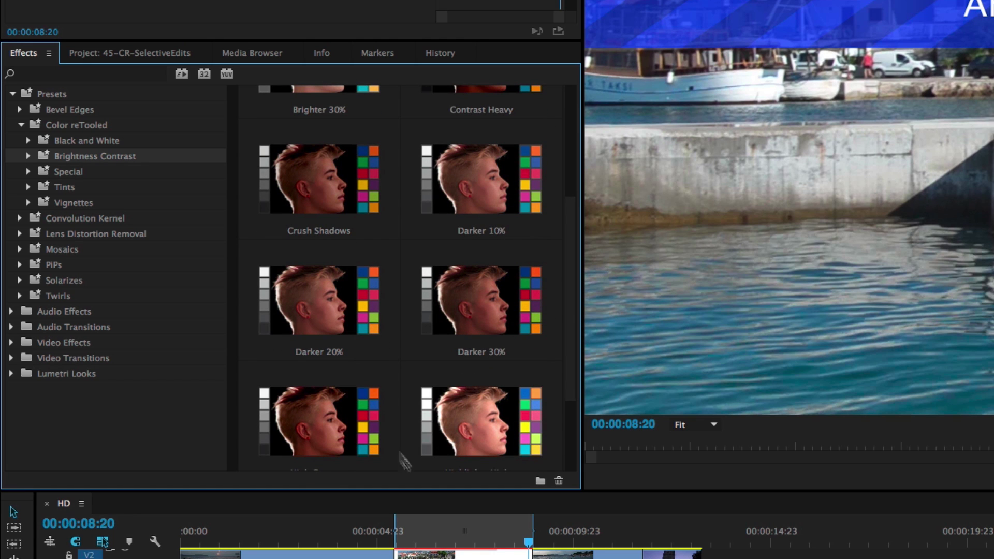
drag(344, 357, 445, 555)
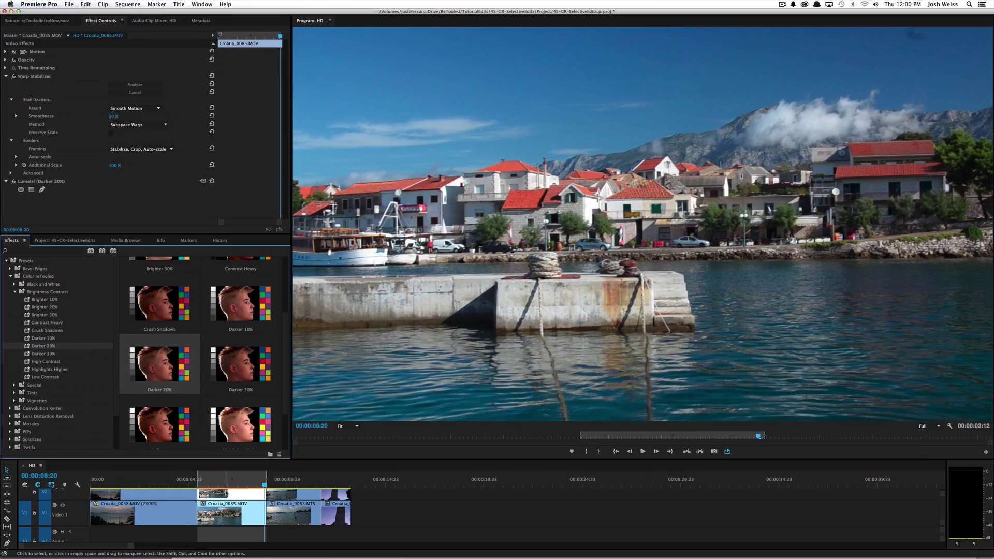
Step: Play the darkened clip from near its start, toggling the grade off and on to compare
drag(230, 486, 208, 483)
key(space)
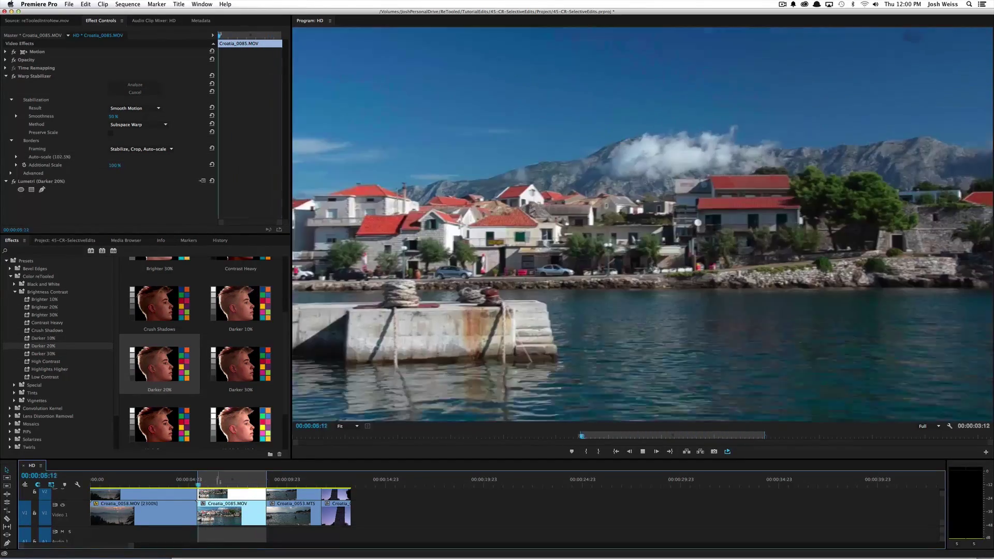
click(13, 182)
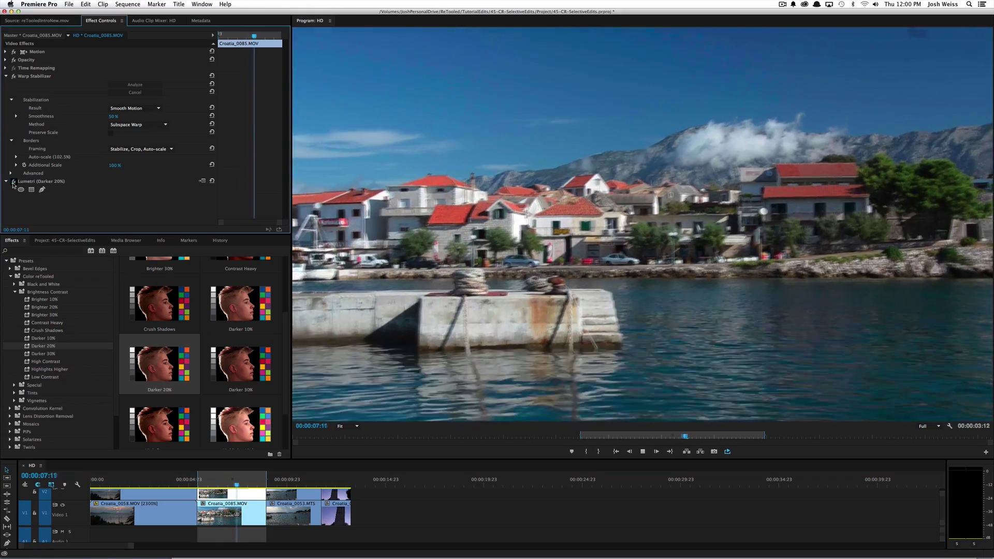
click(14, 182)
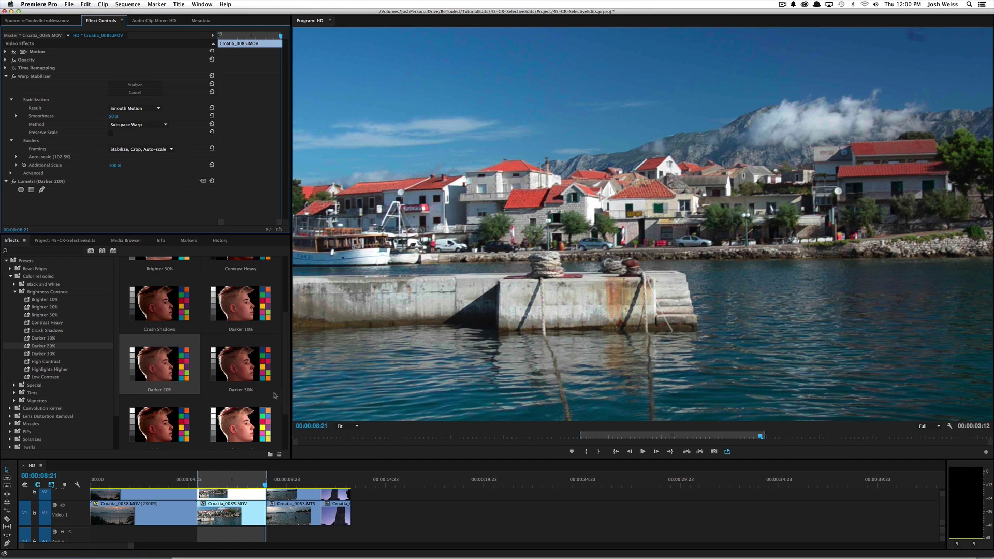
Step: Apply the Tints 'Getting Cooler' preset to the Croatia_0085 harbour clip
click(32, 395)
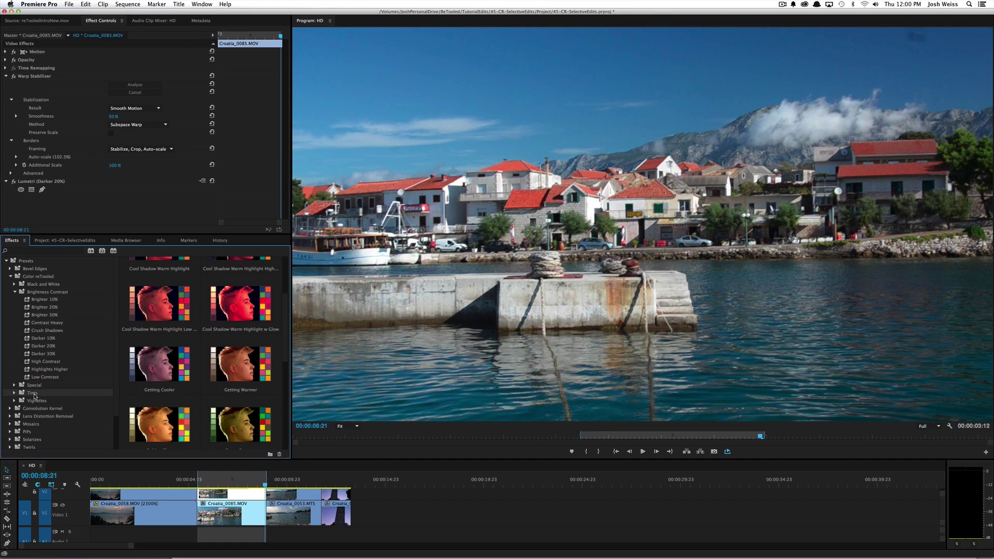
click(174, 365)
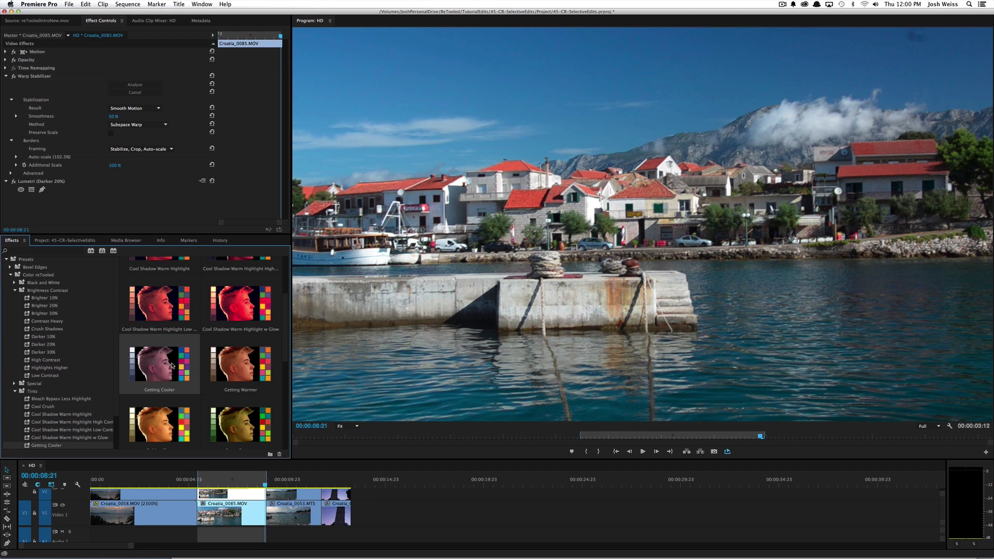
drag(220, 488, 221, 491)
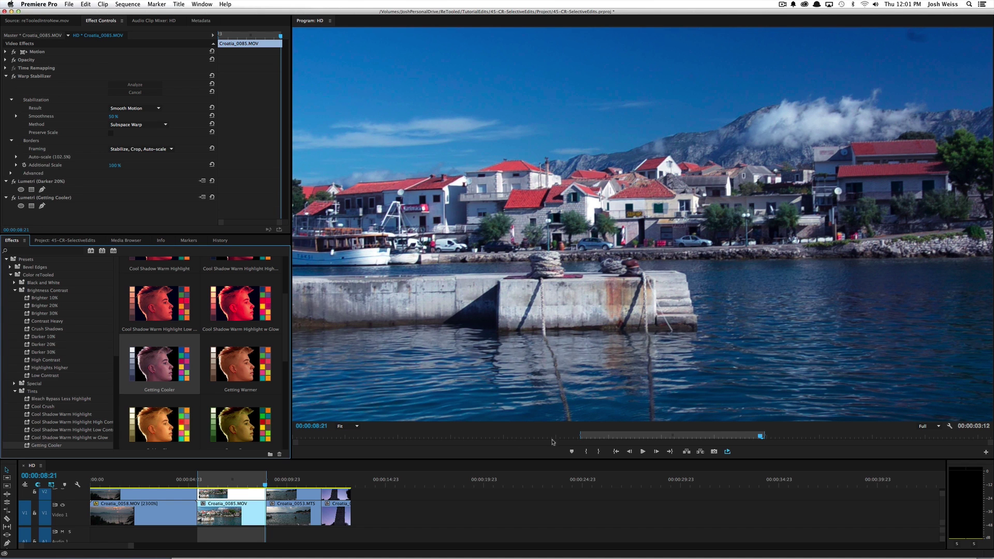
Step: Play back the cooled clip, return to its start, and set the Program monitor zoom to 50%
key(Up)
key(space)
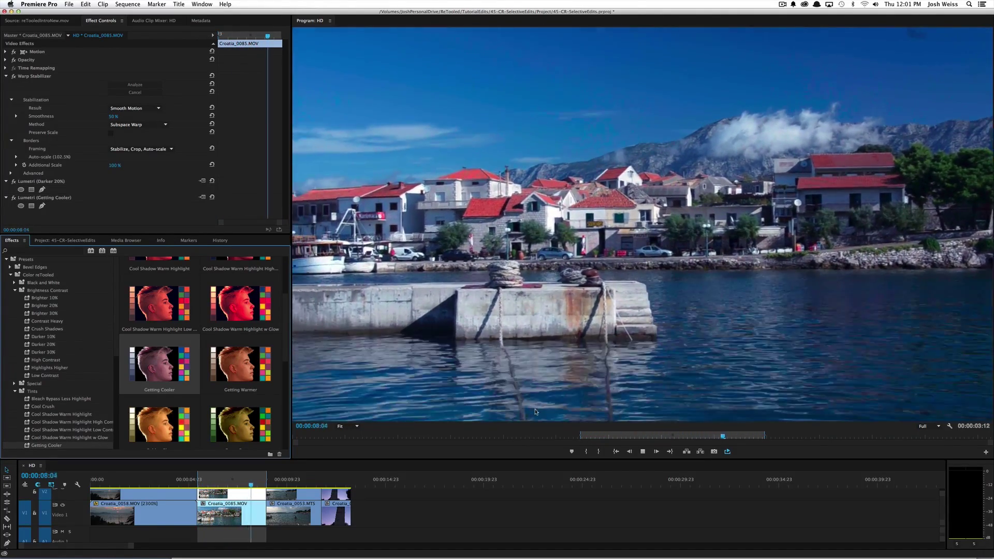
key(space)
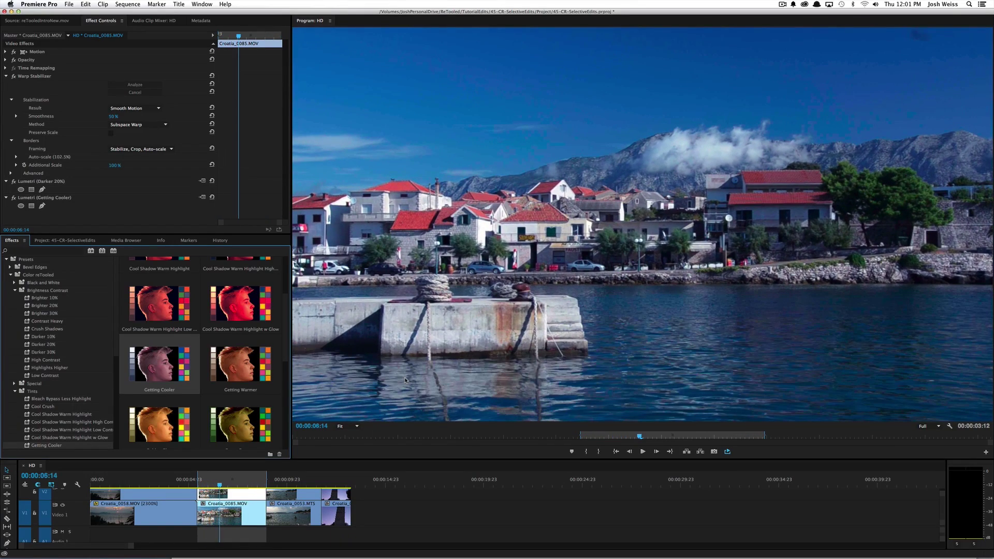
key(Up)
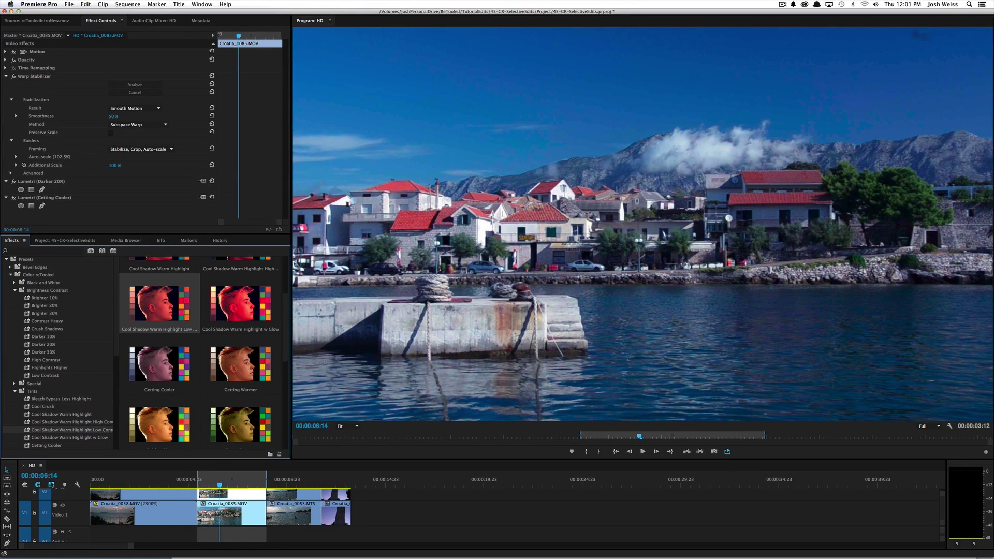
click(240, 477)
key(Up)
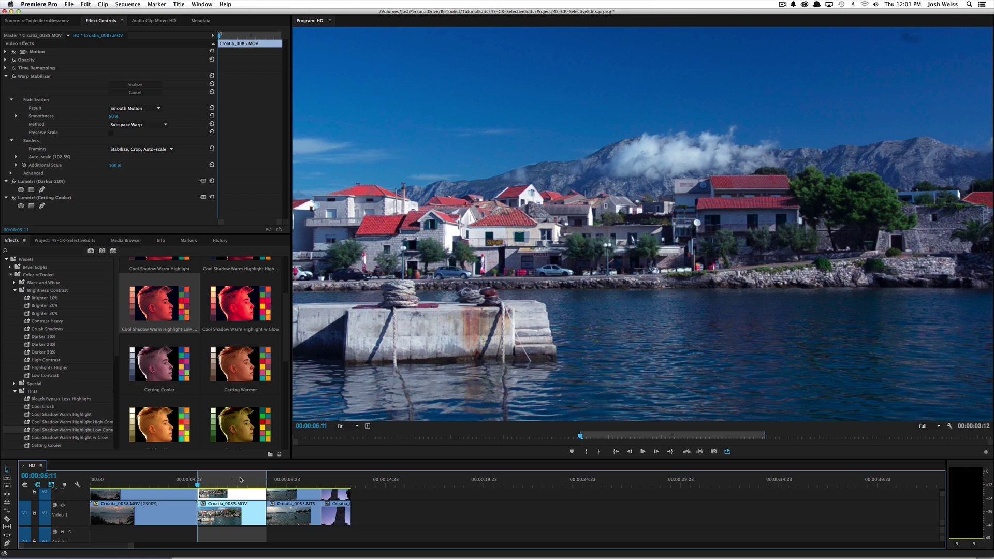
click(413, 430)
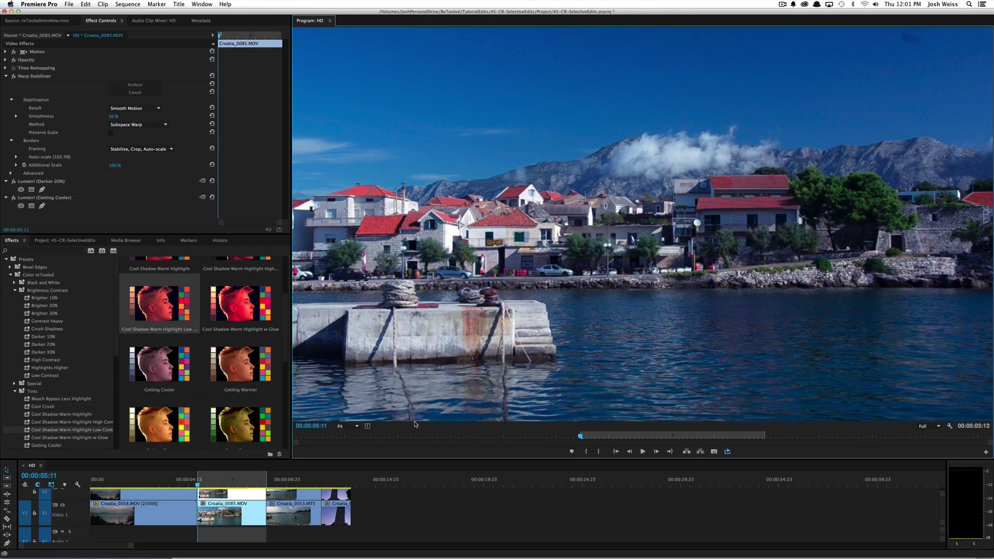
key(minus)
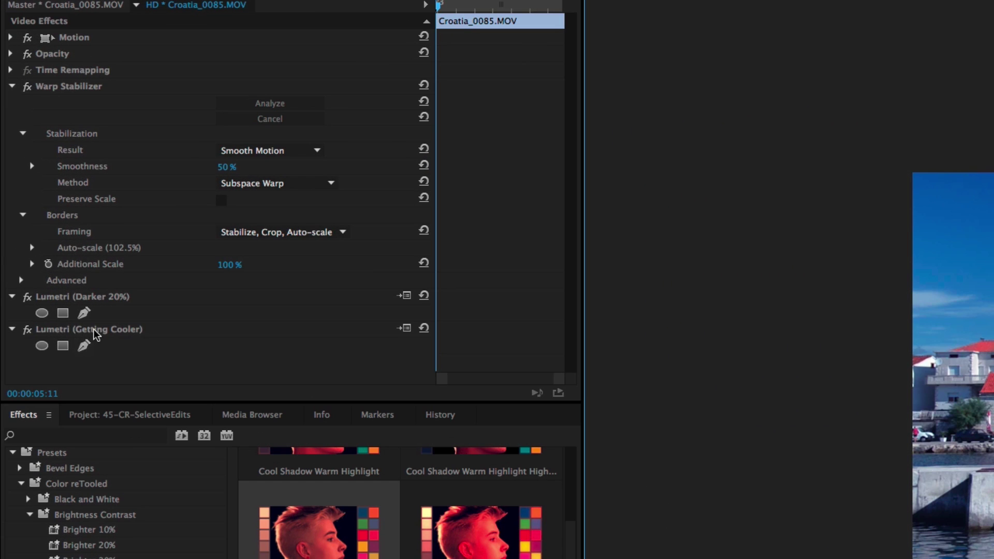
Step: Start a pen mask on Lumetri (Getting Cooler) and place points along the mountain ridge to the left edge
click(48, 199)
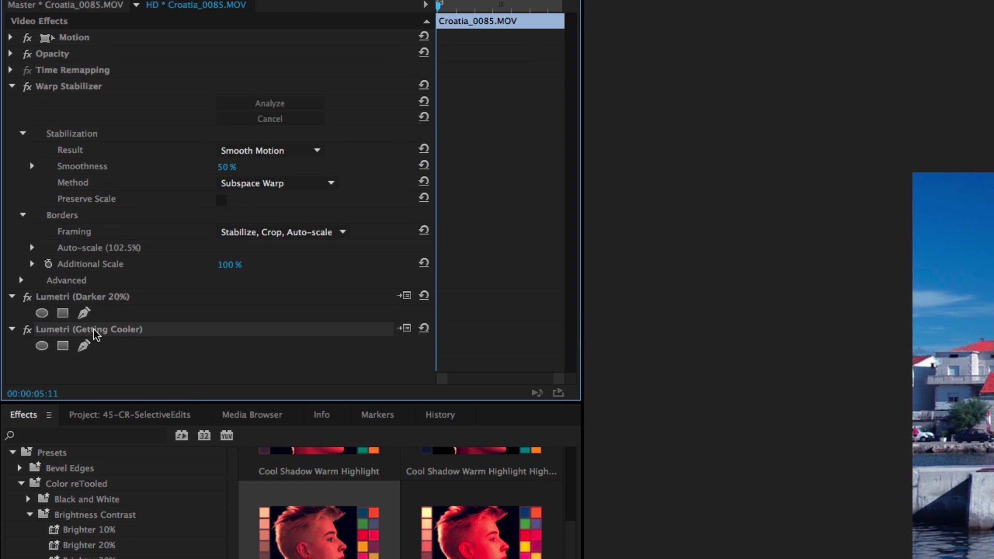
click(84, 346)
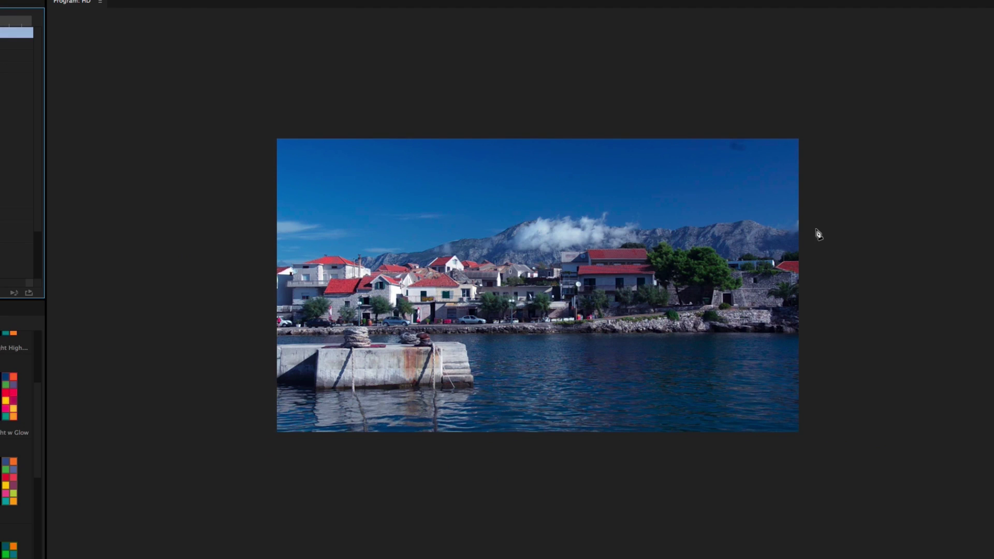
click(822, 224)
click(764, 227)
drag(724, 220, 707, 222)
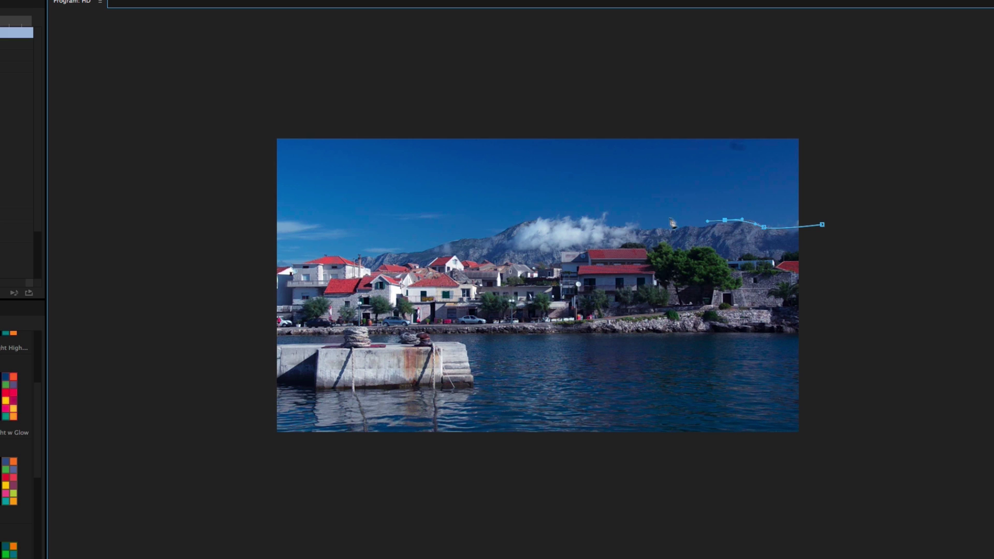
click(607, 222)
drag(601, 219, 591, 218)
drag(519, 220, 466, 234)
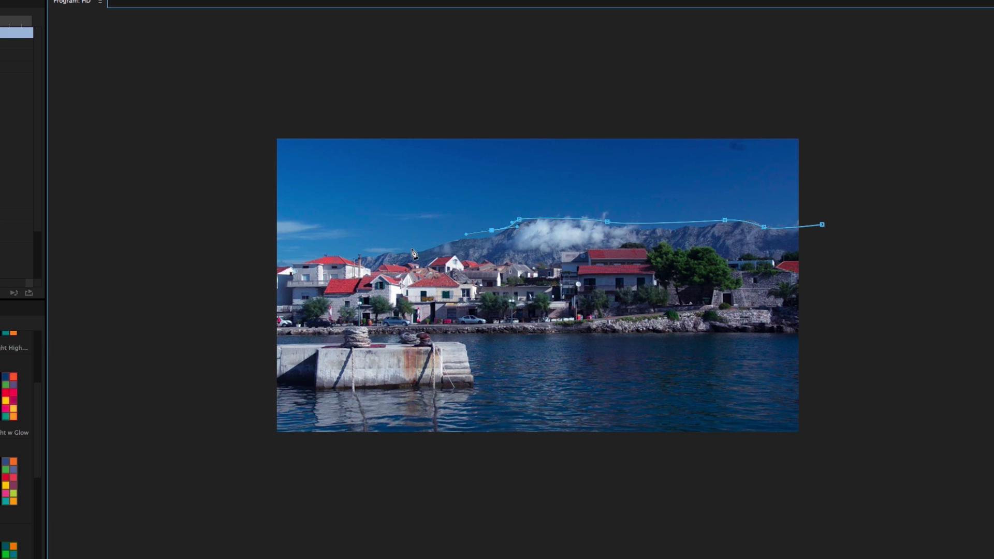
drag(334, 256, 325, 256)
click(286, 261)
click(277, 263)
Step: At 25% zoom, run the mask around the sky above the frame, close it, feather it, and refit the view
key(super+minus)
click(101, 281)
click(85, 151)
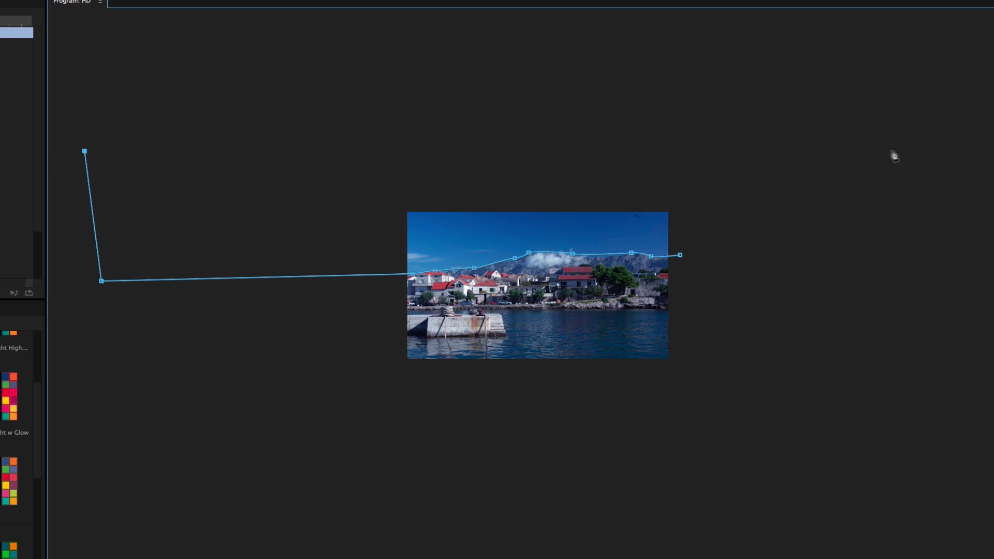
click(931, 148)
click(993, 164)
click(983, 253)
click(682, 256)
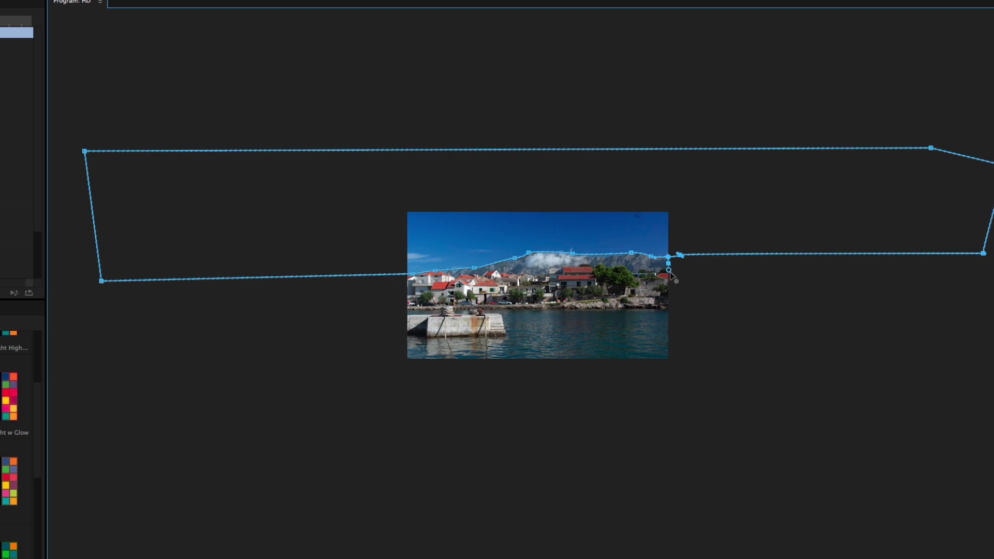
drag(670, 271, 675, 286)
key(shift+z)
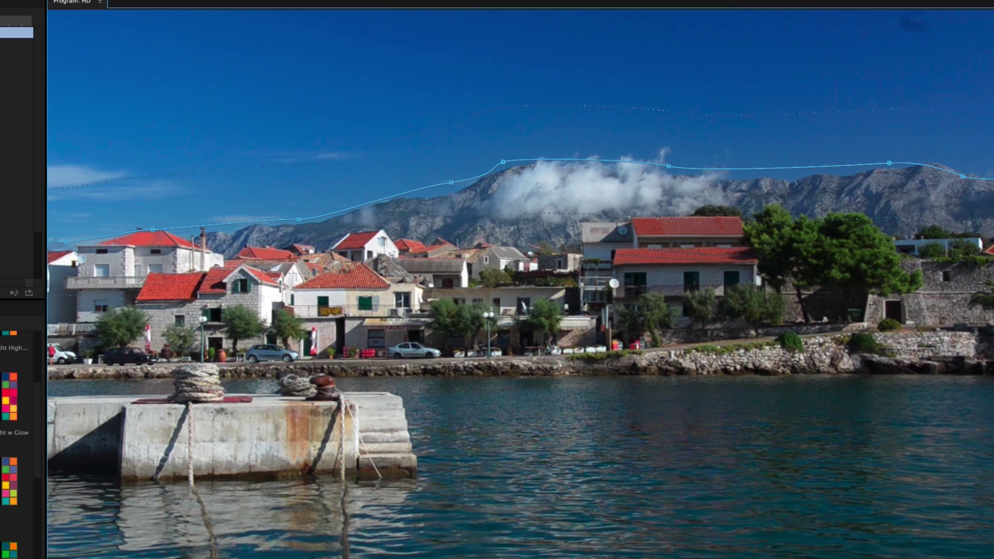
click(6, 228)
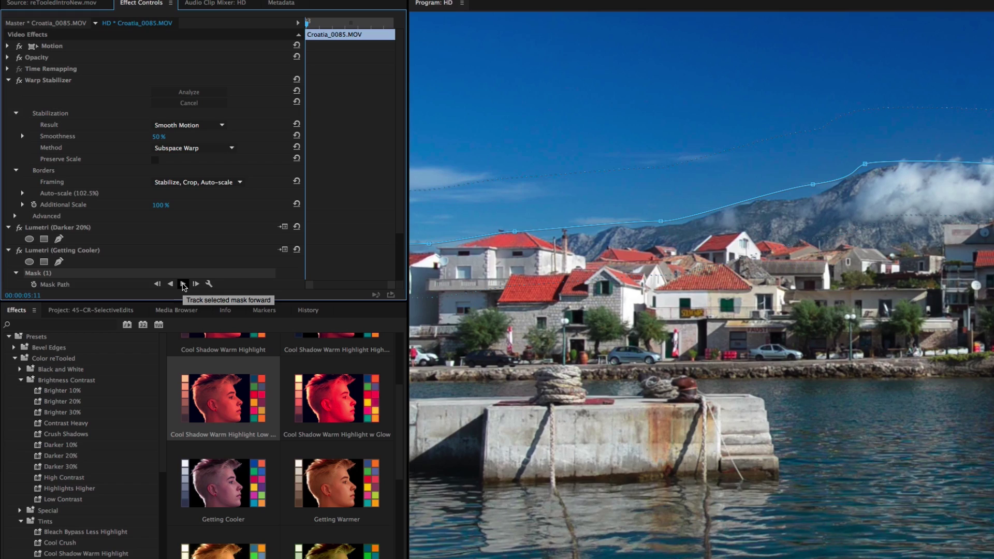
Step: Track the Getting Cooler sky mask forward through the harbour clip and zoom out to check off-frame points
click(184, 284)
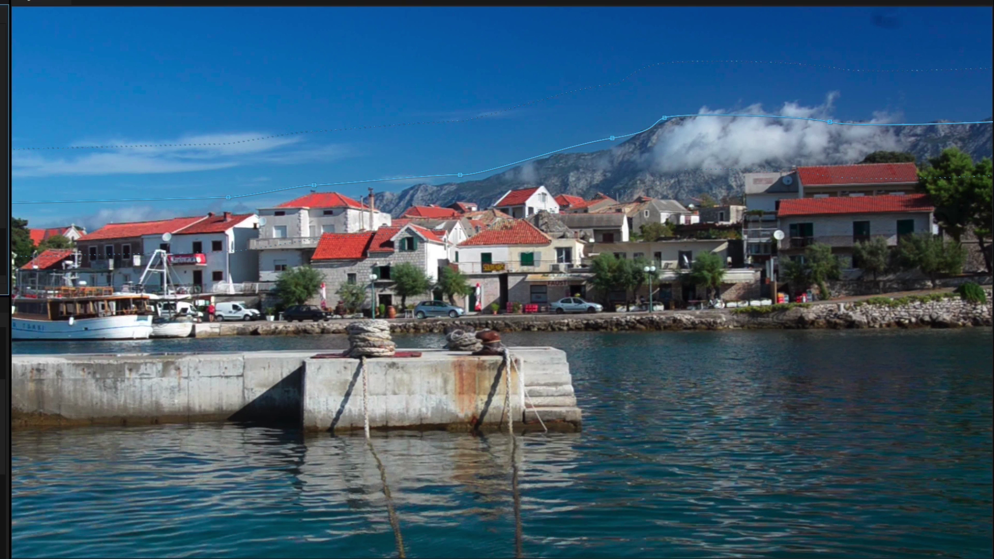
key(minus)
key(minus)
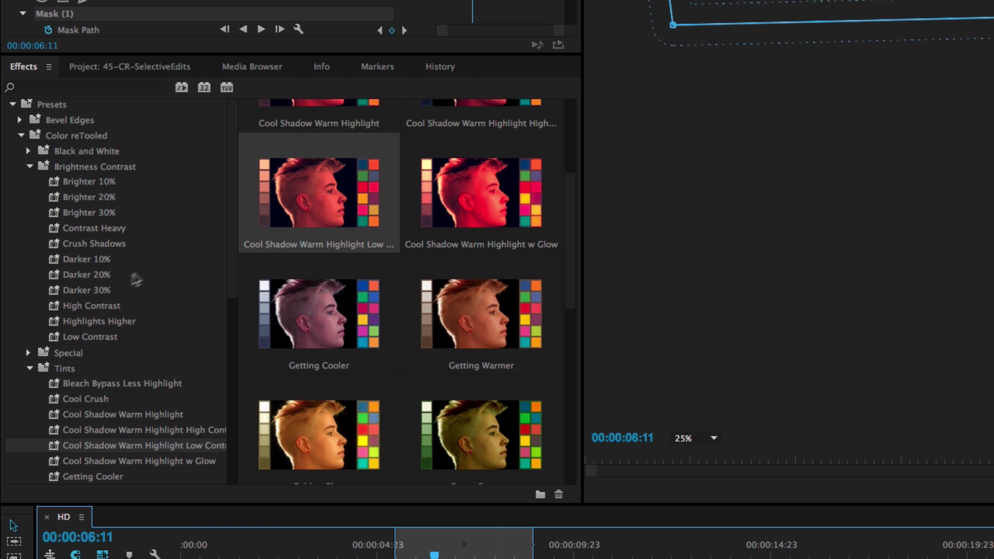
Step: Apply the Vignette Oval 20% preset from Color reTooled Vignettes to the harbour clip
click(29, 167)
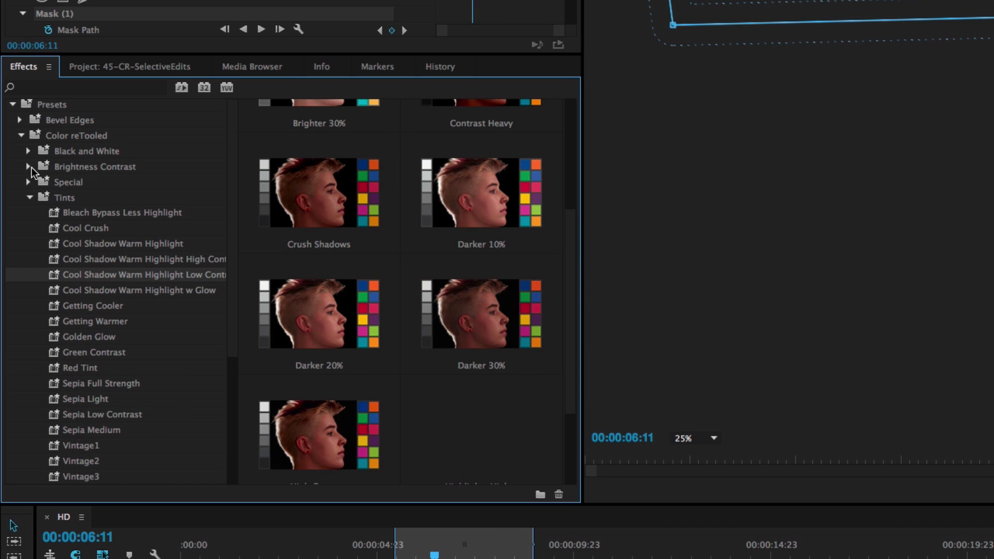
click(30, 197)
click(52, 216)
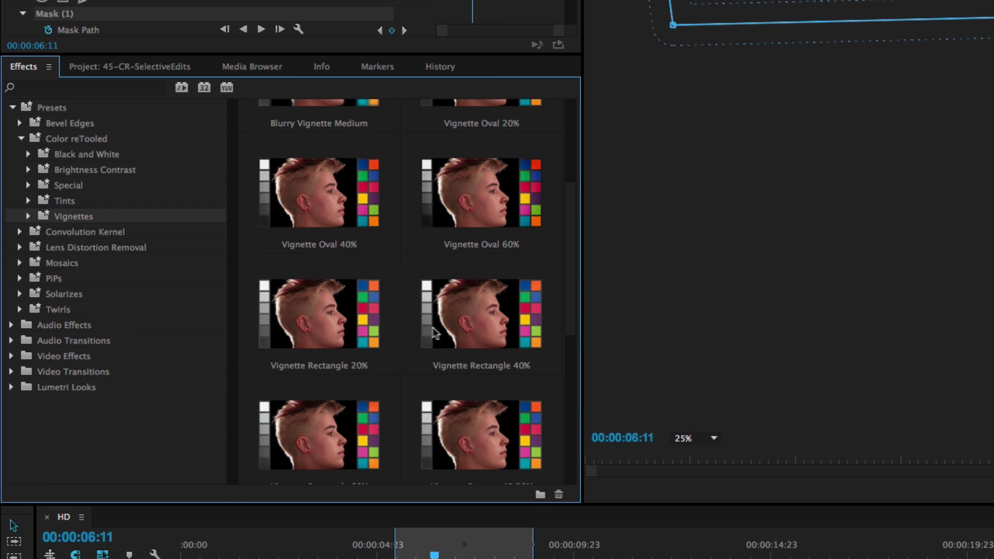
drag(573, 308, 573, 255)
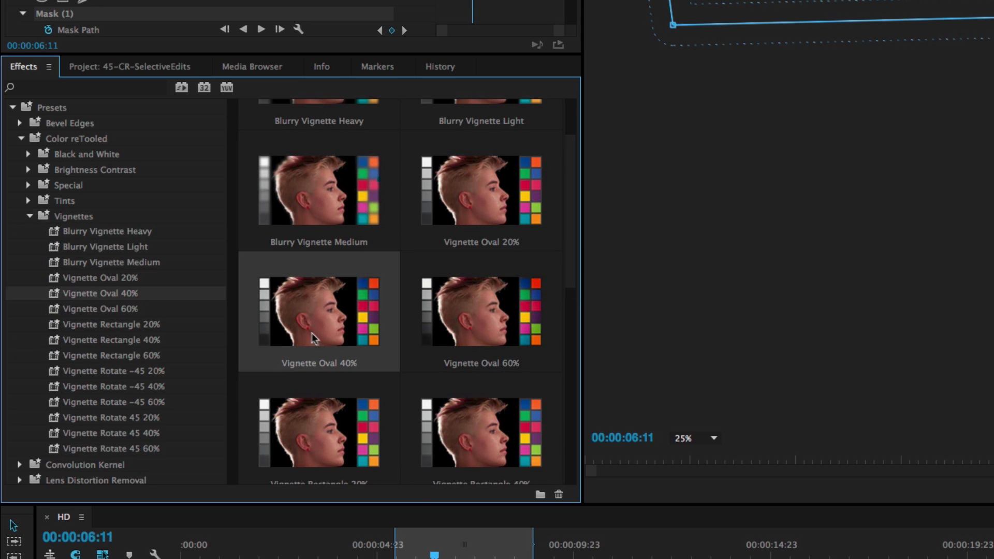
click(310, 332)
drag(275, 326, 404, 551)
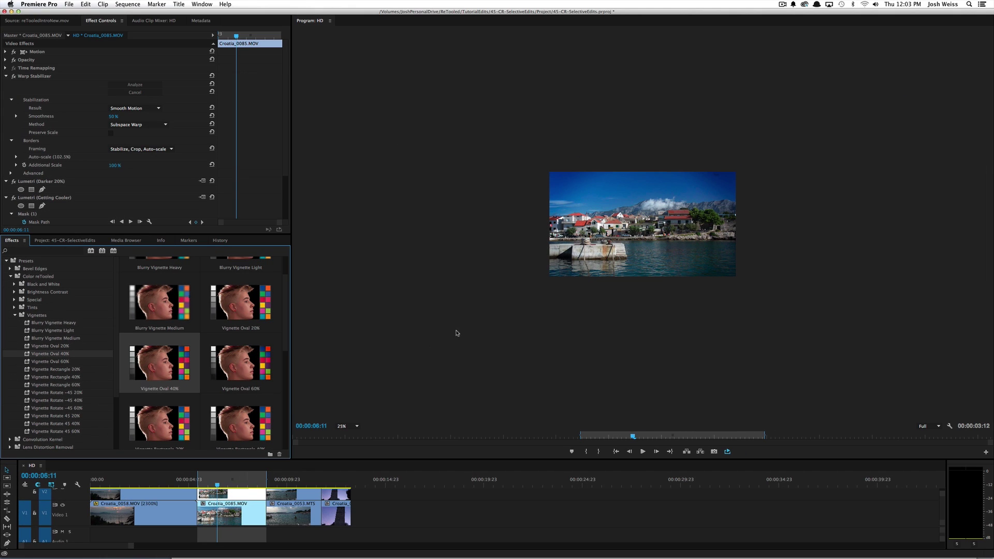
click(253, 316)
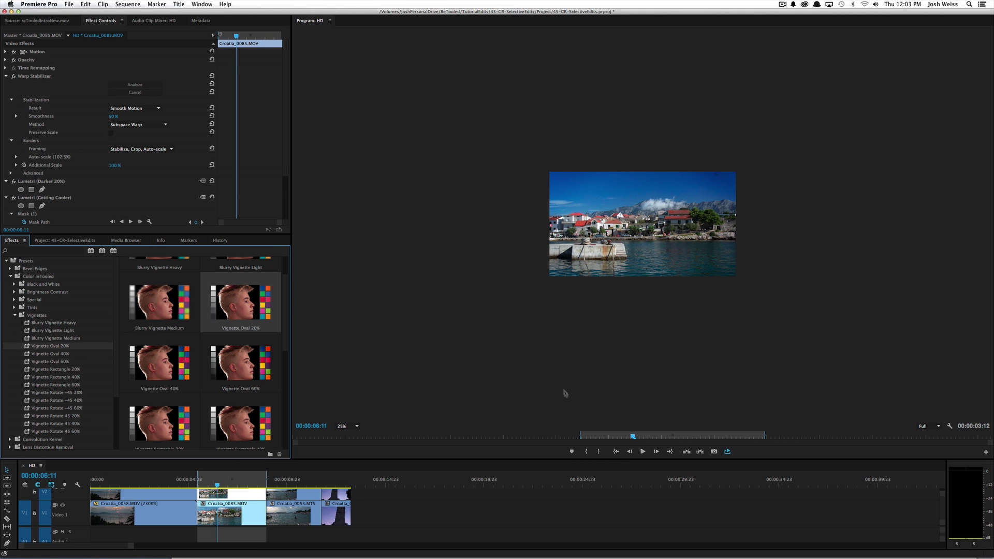
Step: Set the Program monitor zoom to Fit and play the sequence
click(355, 426)
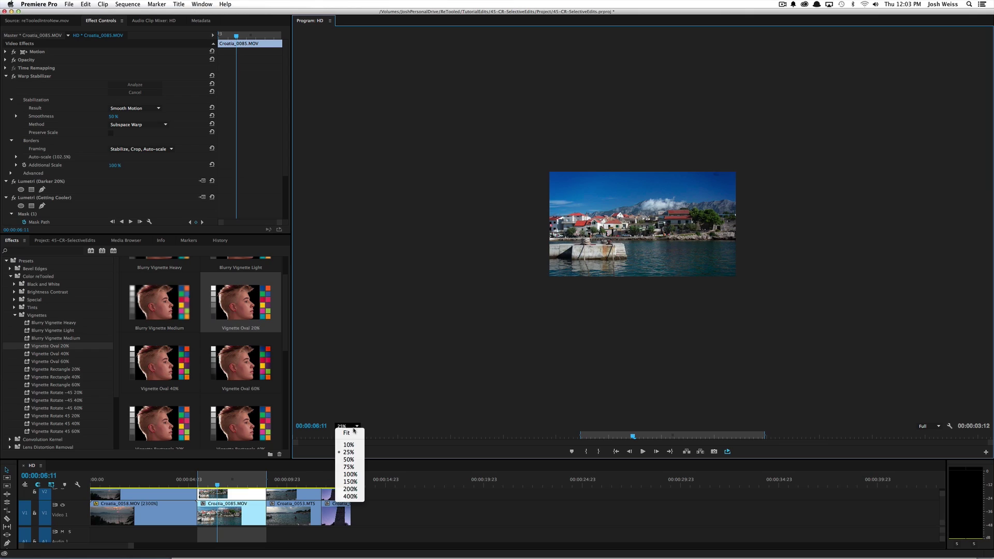
click(353, 433)
key(space)
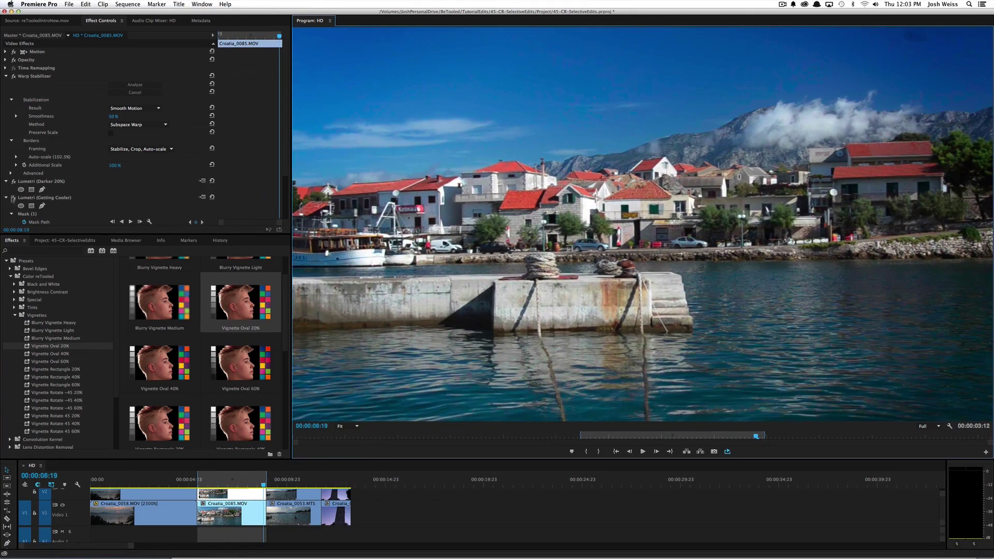
Step: Toggle the vignette off and on, then disable the harbour clip to compare with the original
click(6, 76)
click(14, 165)
click(14, 166)
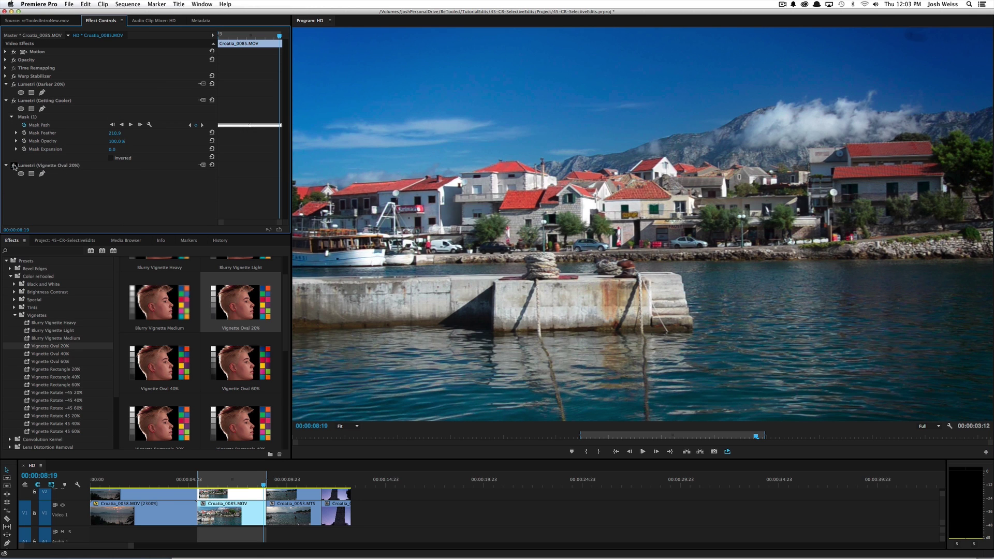
click(220, 492)
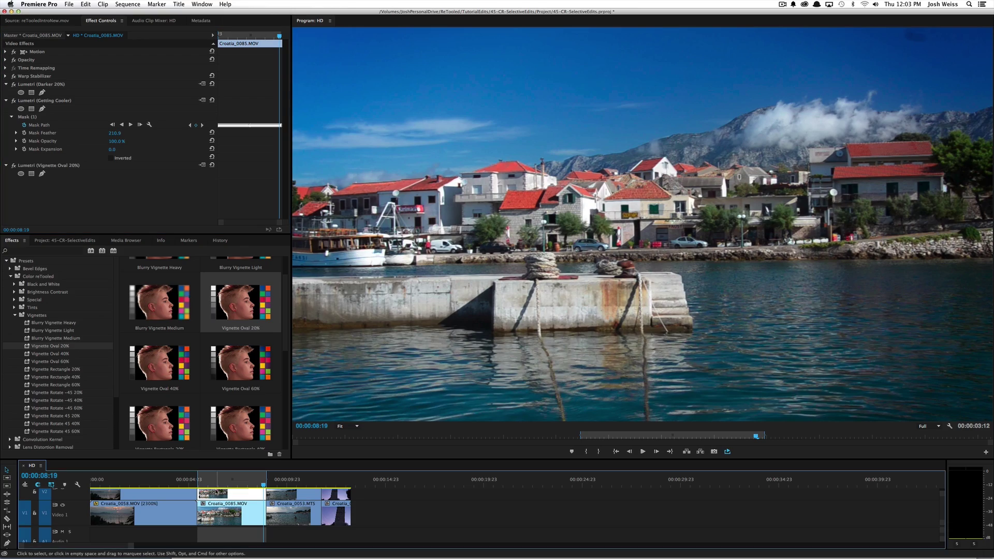
key(shift+super+e)
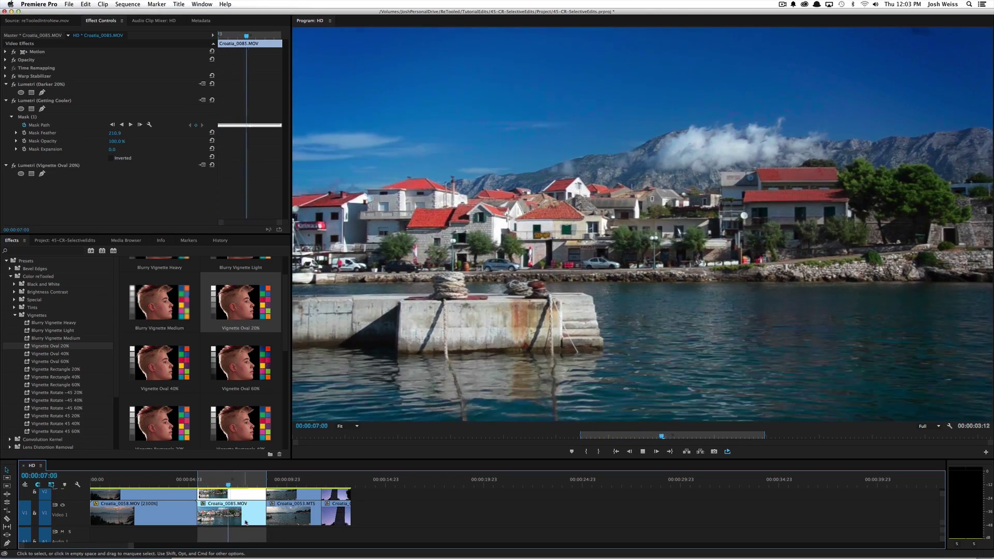
Step: Stop playback, jump to the stormy beach clip and play it
key(space)
click(292, 482)
key(space)
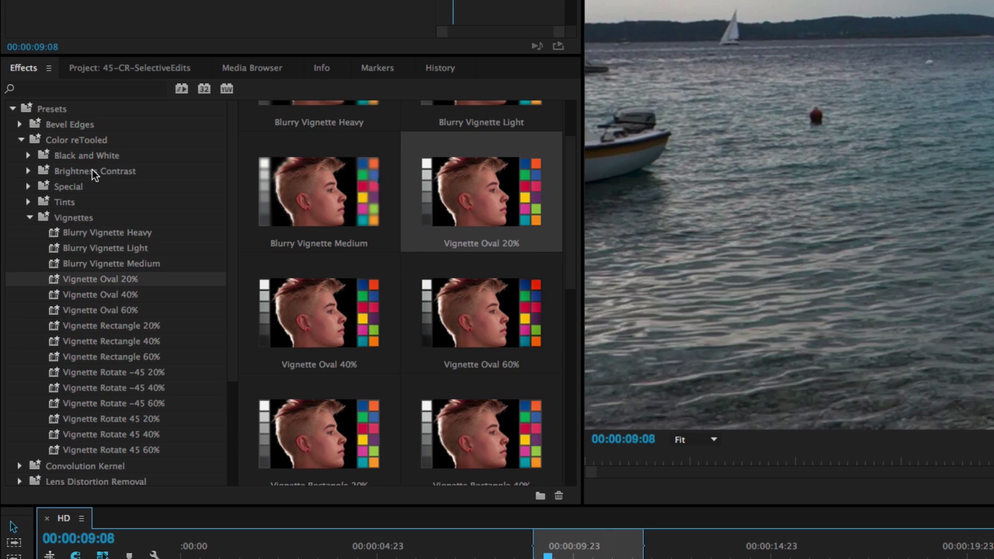
Step: Apply Contrast Heavy from the Brightness Contrast presets to the beach clip, zoom the preview out and play
click(95, 171)
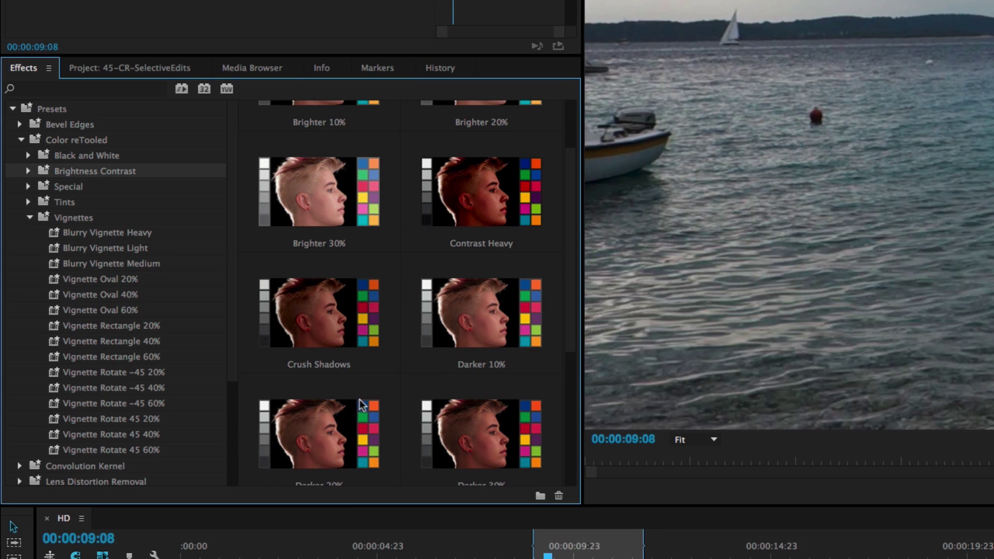
click(485, 225)
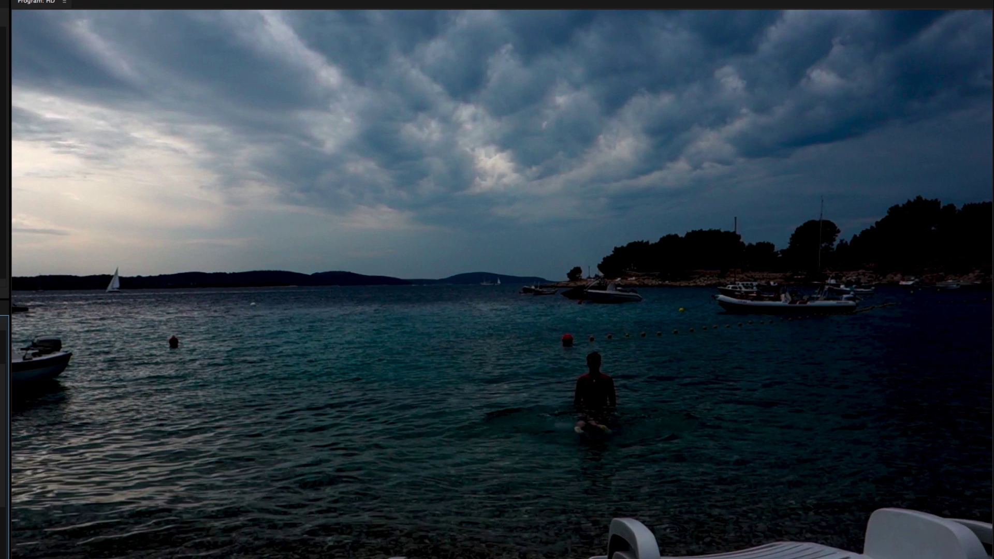
click(3, 152)
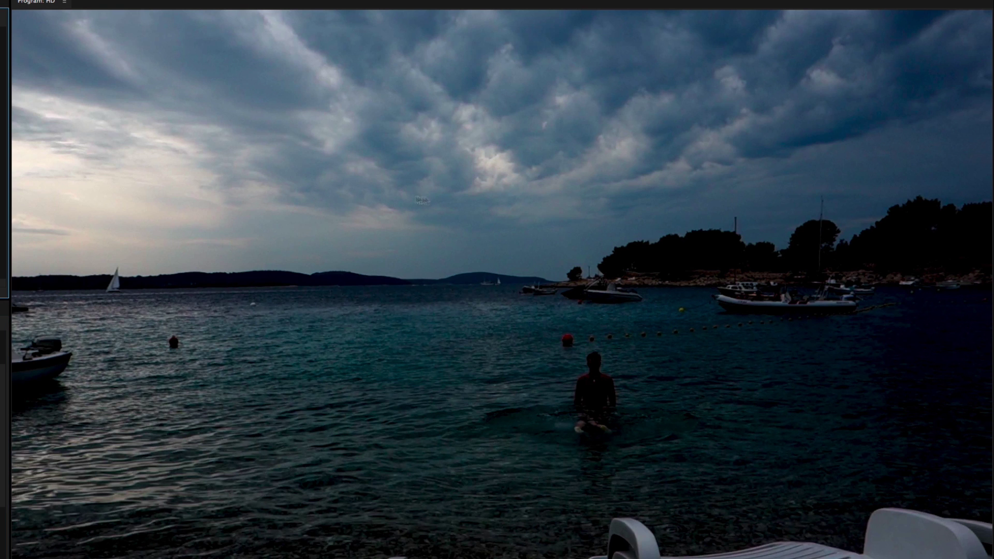
click(507, 227)
key(minus)
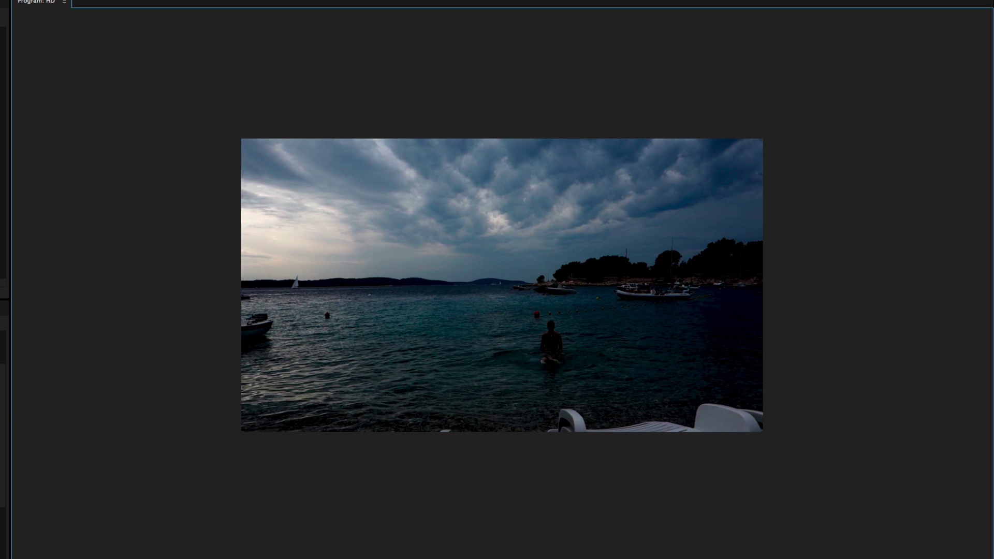
key(space)
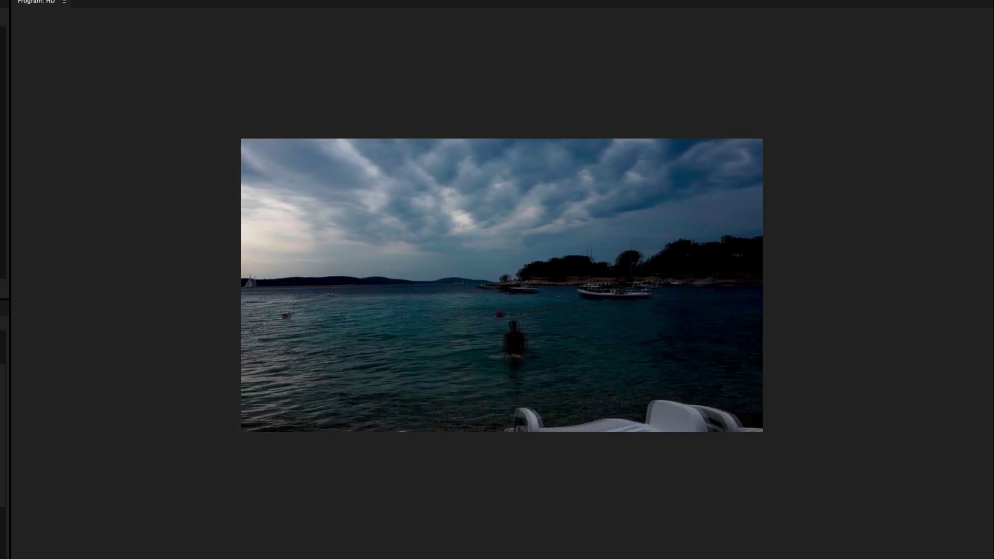
key(space)
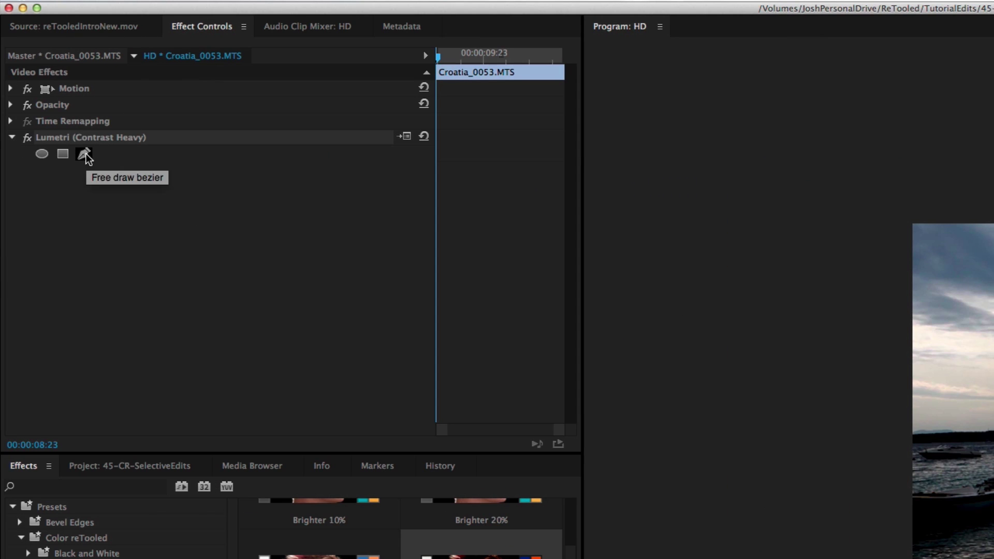
Step: Start a bezier mask on Contrast Heavy, tracing points along the horizon and tree line
click(83, 153)
click(887, 437)
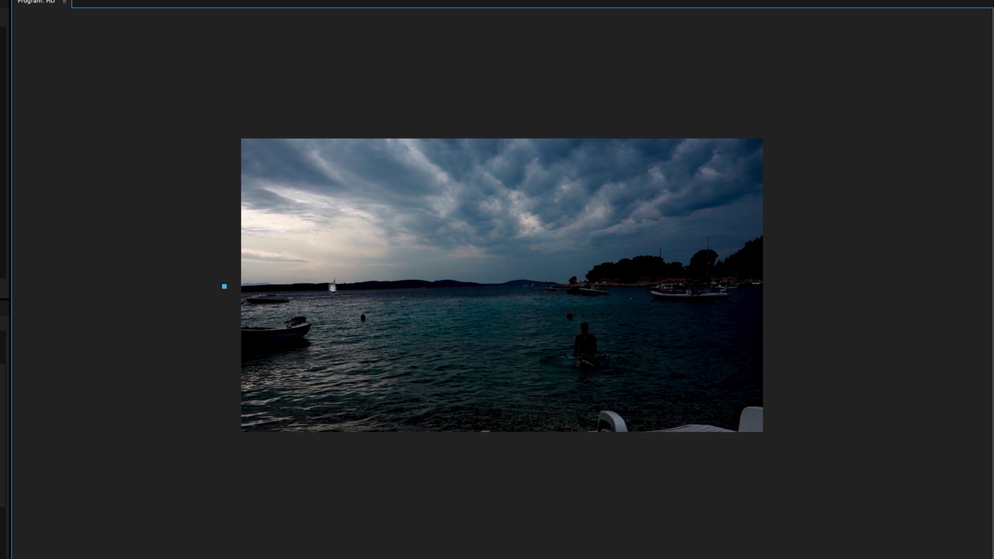
drag(375, 278, 394, 278)
click(563, 276)
drag(592, 260, 604, 256)
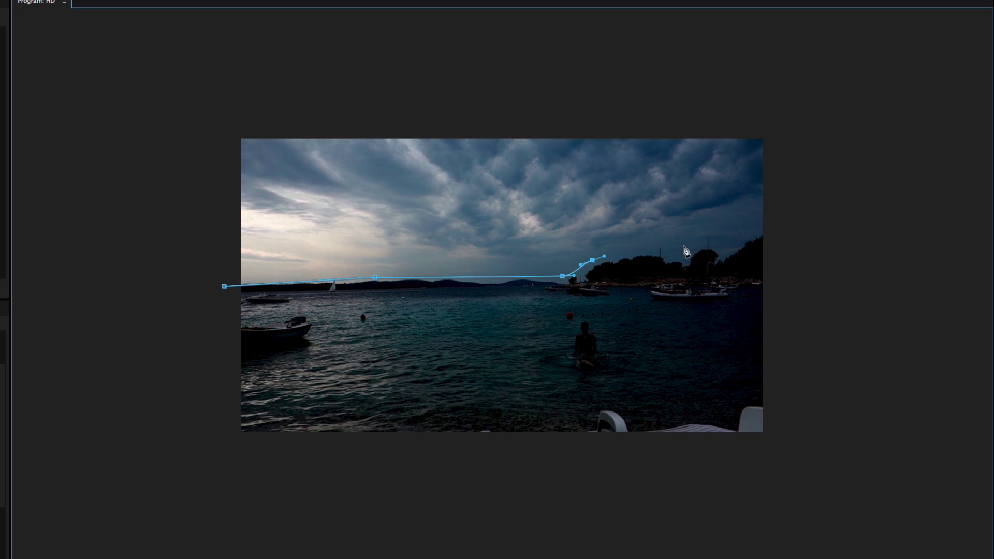
drag(673, 267, 737, 242)
click(834, 223)
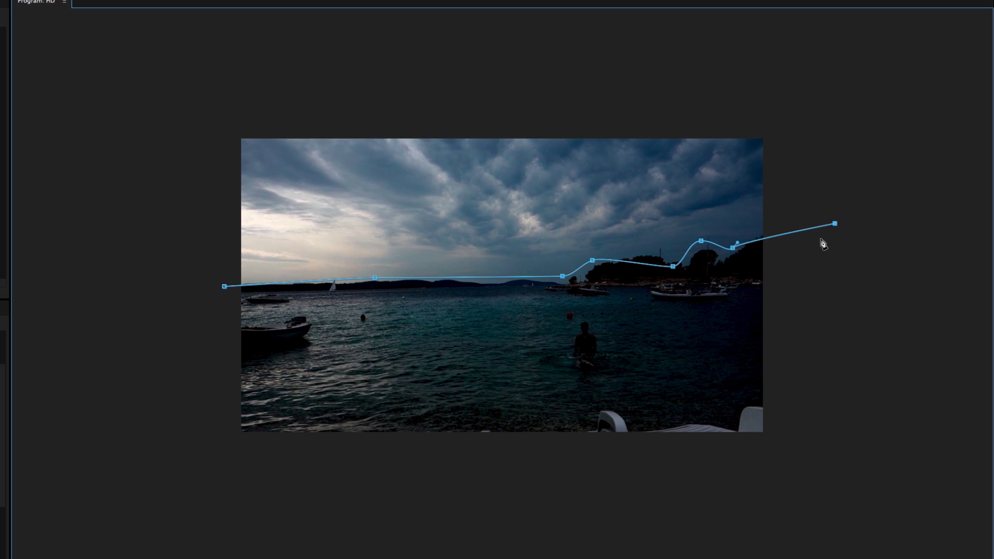
Step: Zoom the preview out, add mask points beyond and above the frame, and close the path
key(super+minus)
click(935, 274)
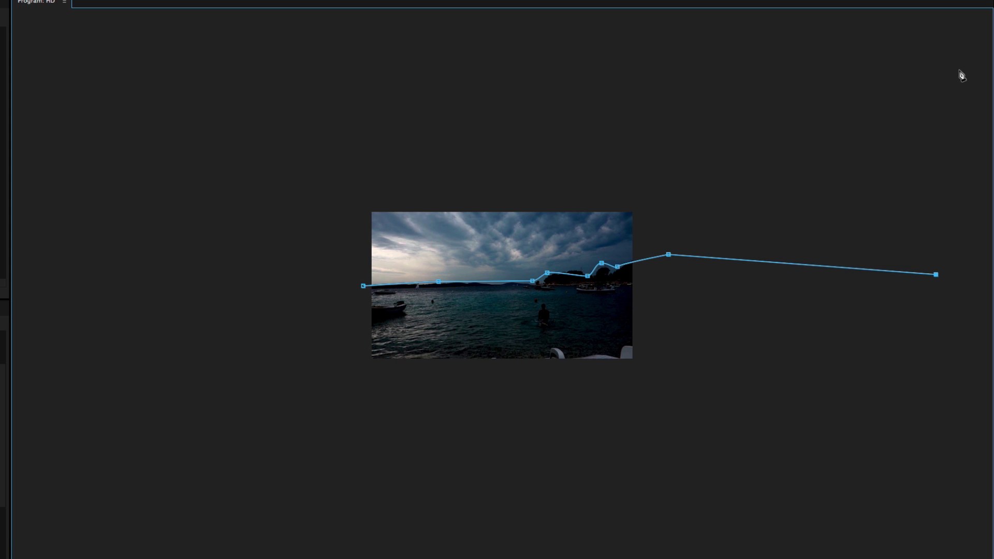
key(minus)
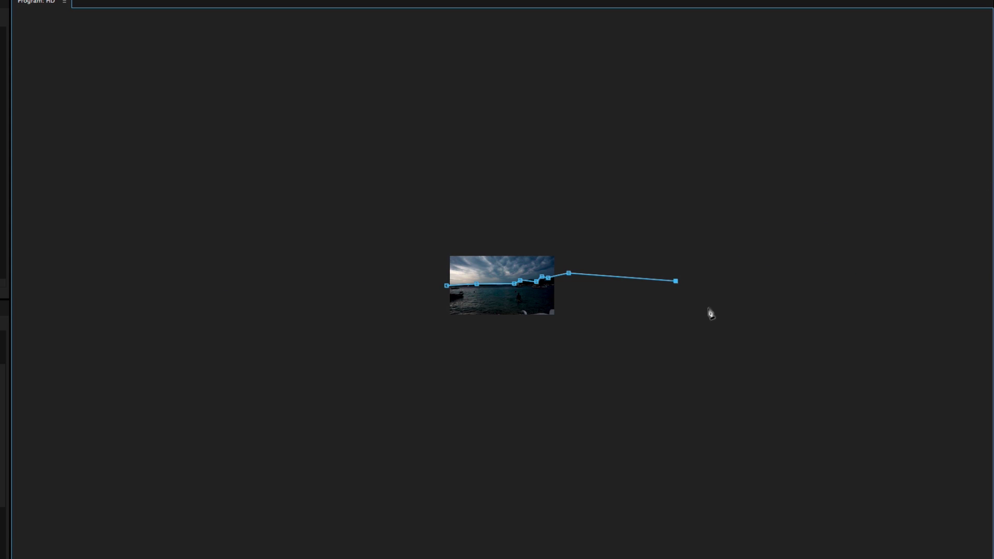
click(747, 287)
click(734, 171)
click(361, 211)
click(412, 281)
click(446, 286)
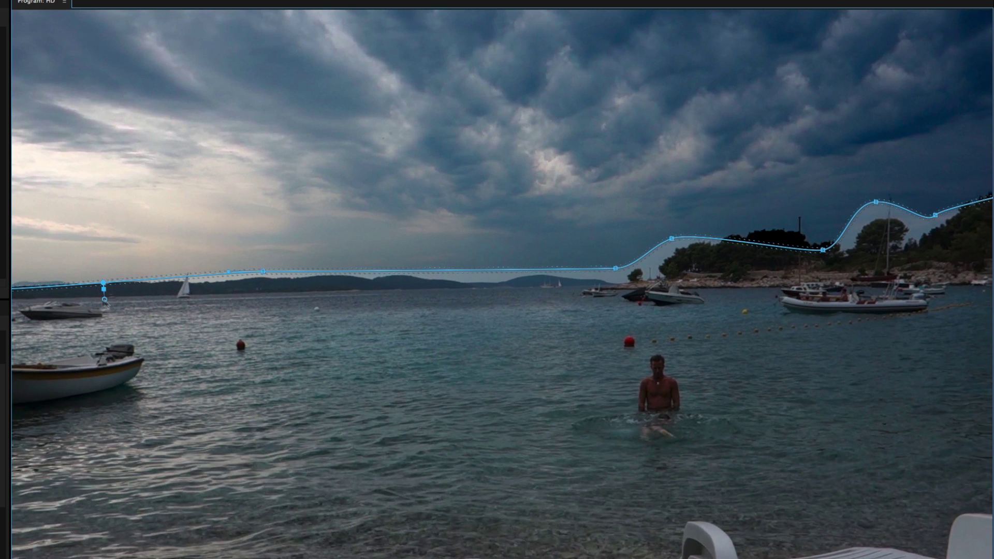
Step: Give the mask a wide feather, expand it upward, and hide the mask outlines
drag(105, 299, 114, 344)
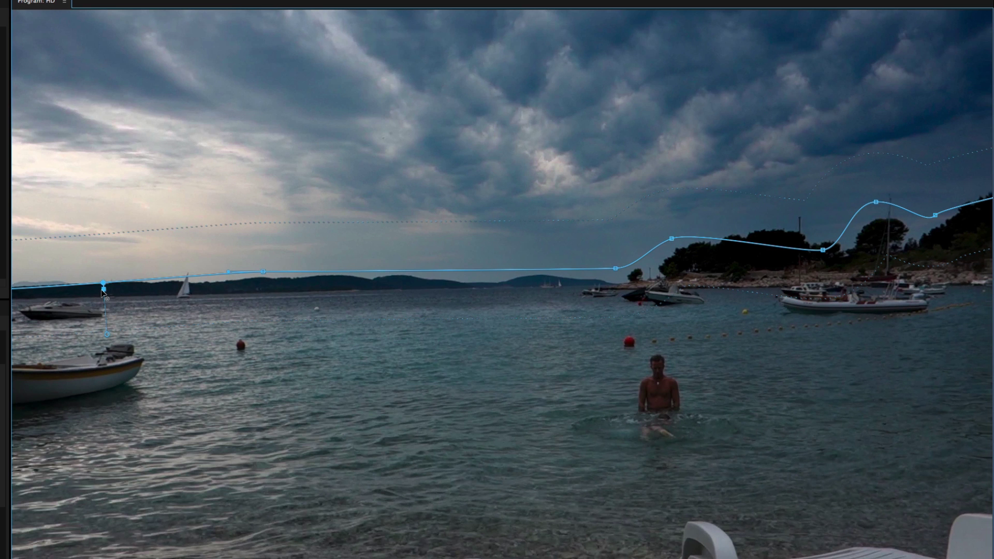
drag(104, 282, 101, 257)
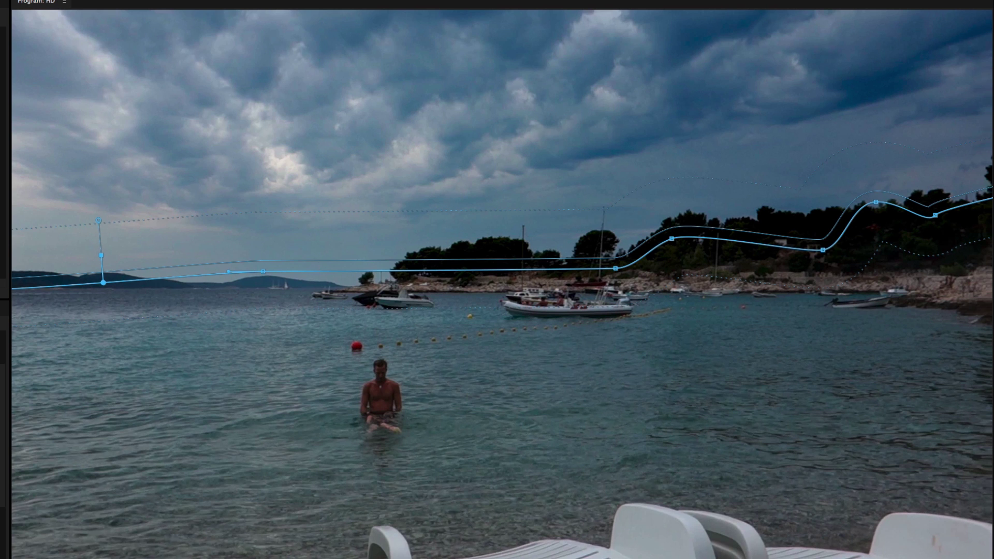
key(ctrl+shift+a)
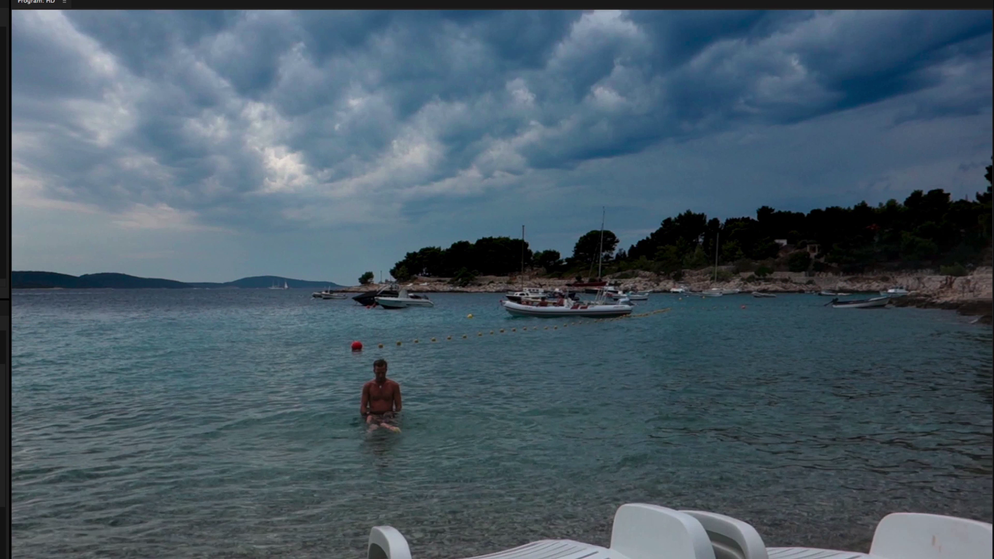
Step: Toggle the contrast grade off and on, show the horizon mask, and zoom the Program monitor out
click(4, 152)
click(4, 153)
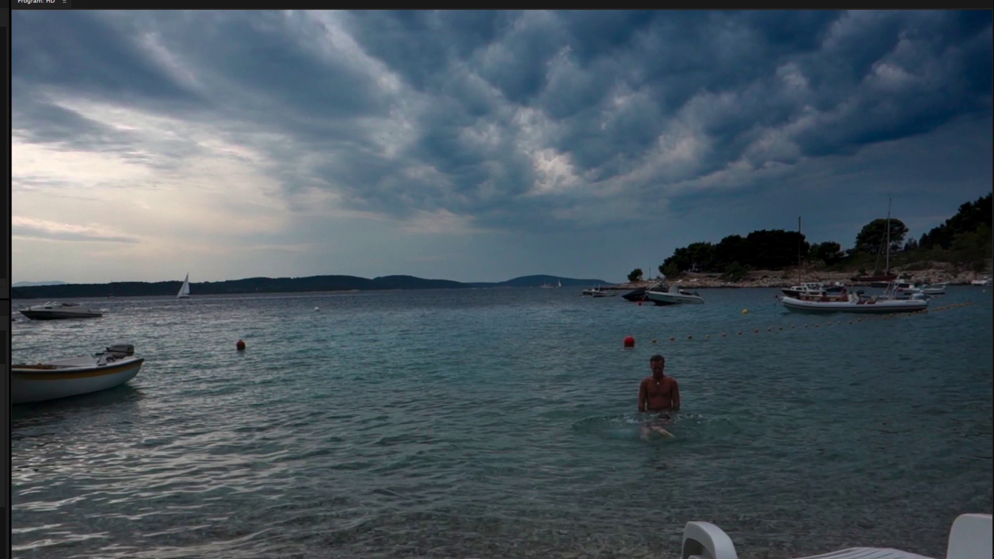
click(4, 153)
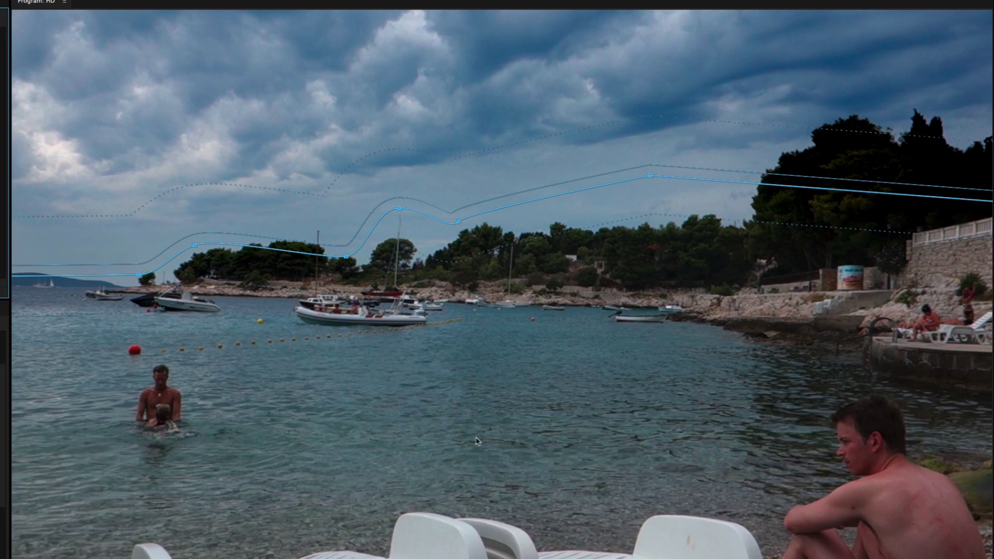
click(620, 373)
key(minus)
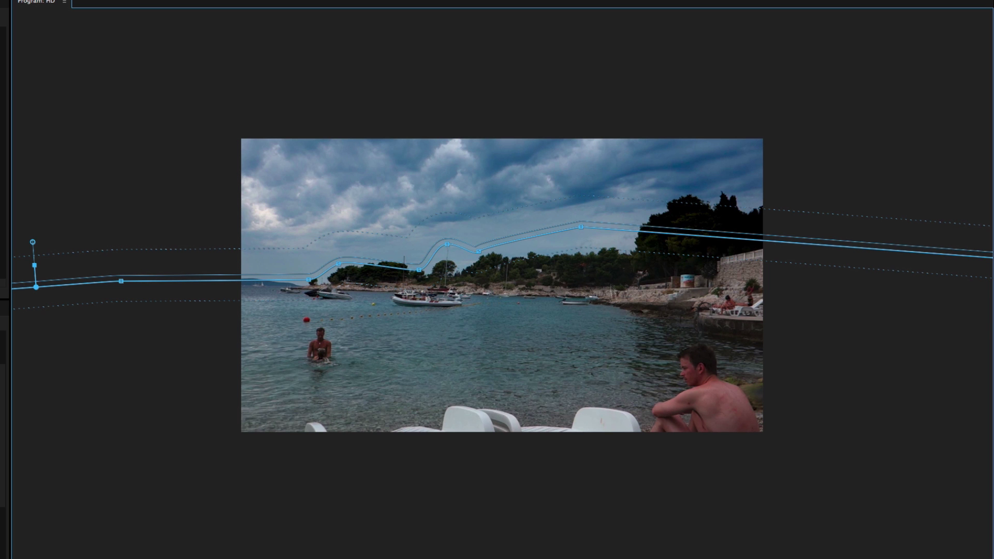
click(237, 79)
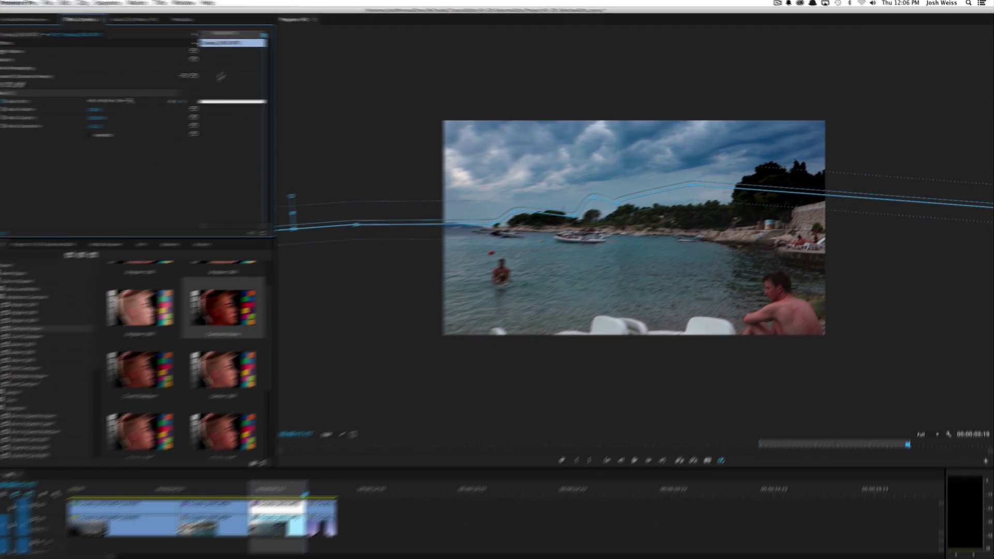
Step: At the clip start, select all Mask Path keyframes in a maximized Effect Controls panel
drag(240, 35, 211, 38)
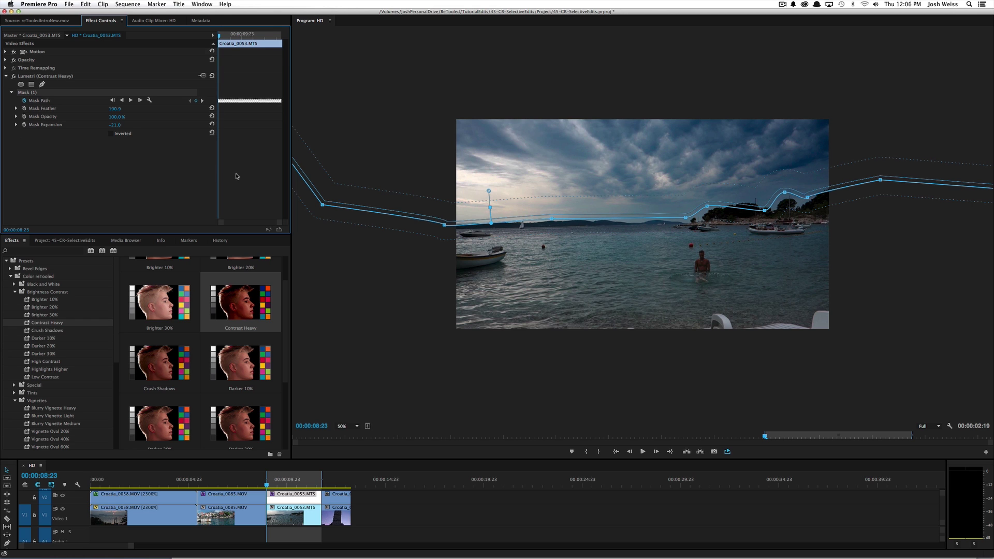
key(grave)
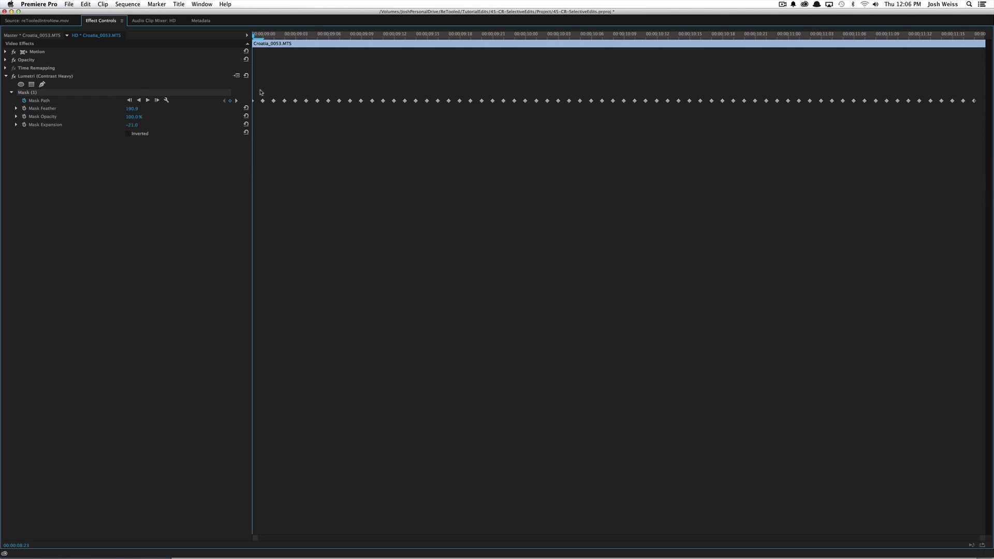
drag(260, 95, 976, 177)
key(grave)
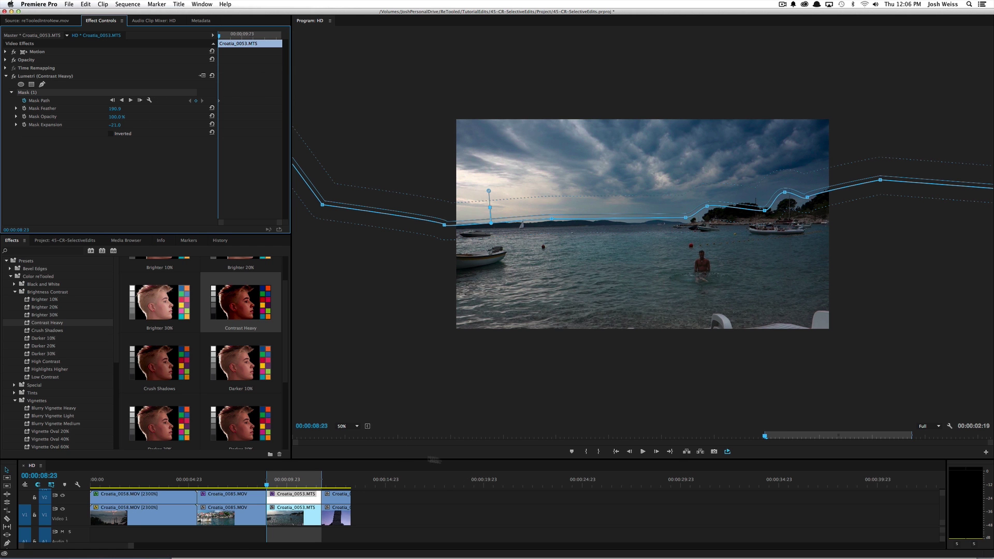
Step: Zoom the Program monitor to 25%, adjust the right-side mask points, and track the mask forward
click(930, 332)
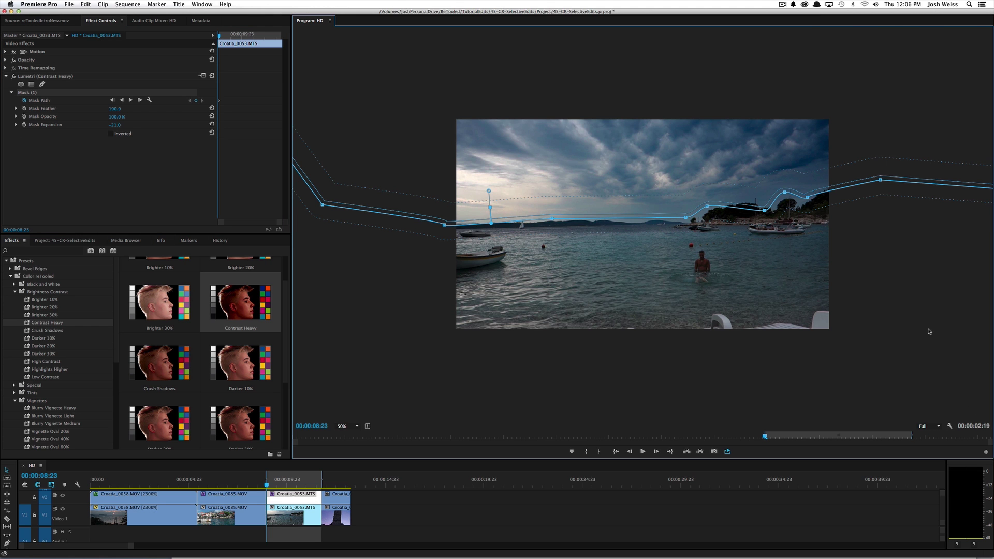
key(minus)
drag(763, 201, 769, 188)
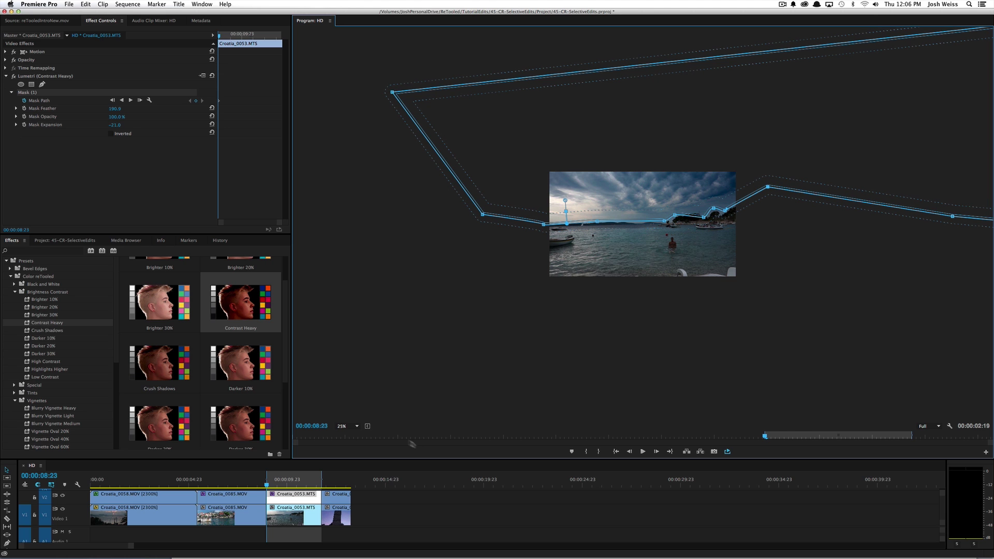
click(190, 116)
drag(771, 190, 770, 197)
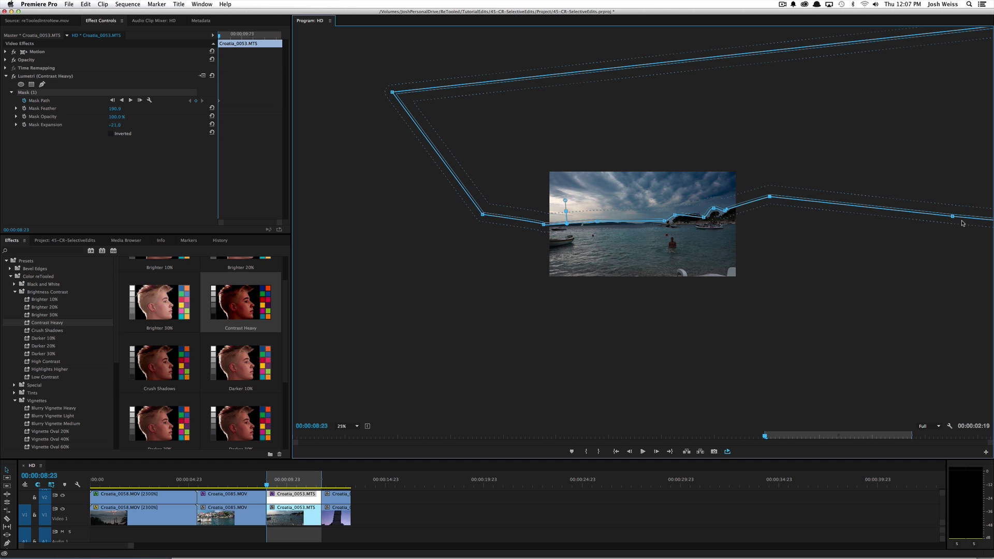
drag(953, 218, 851, 186)
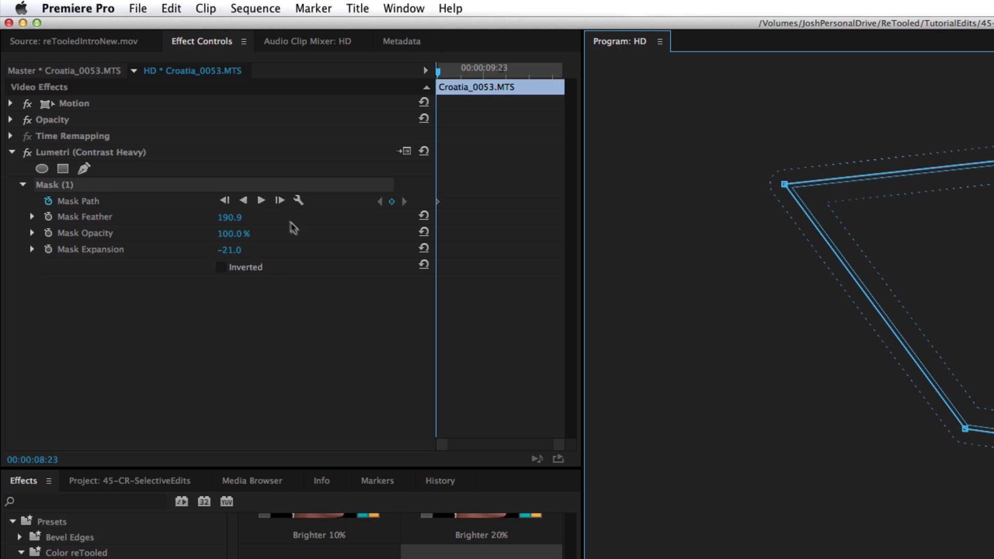
click(261, 199)
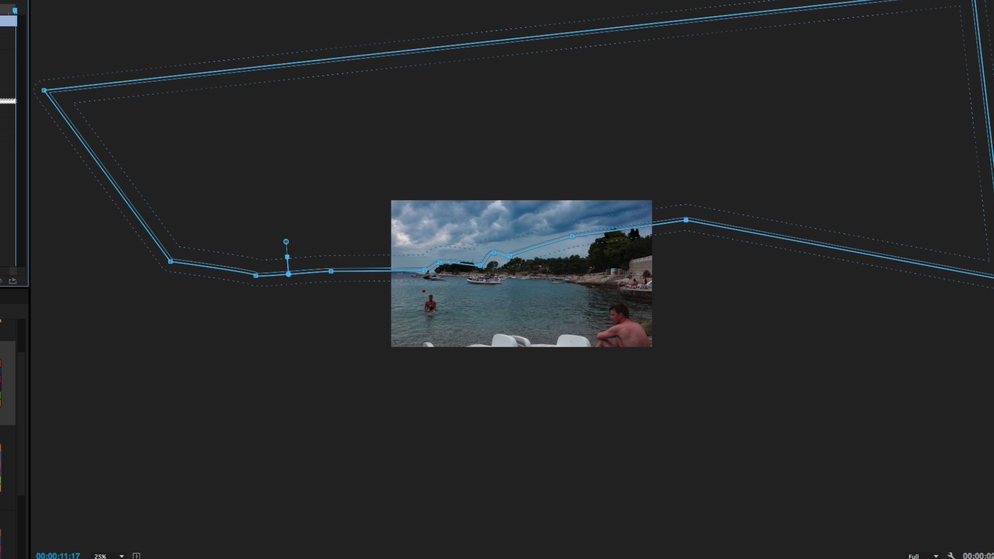
click(113, 557)
click(110, 558)
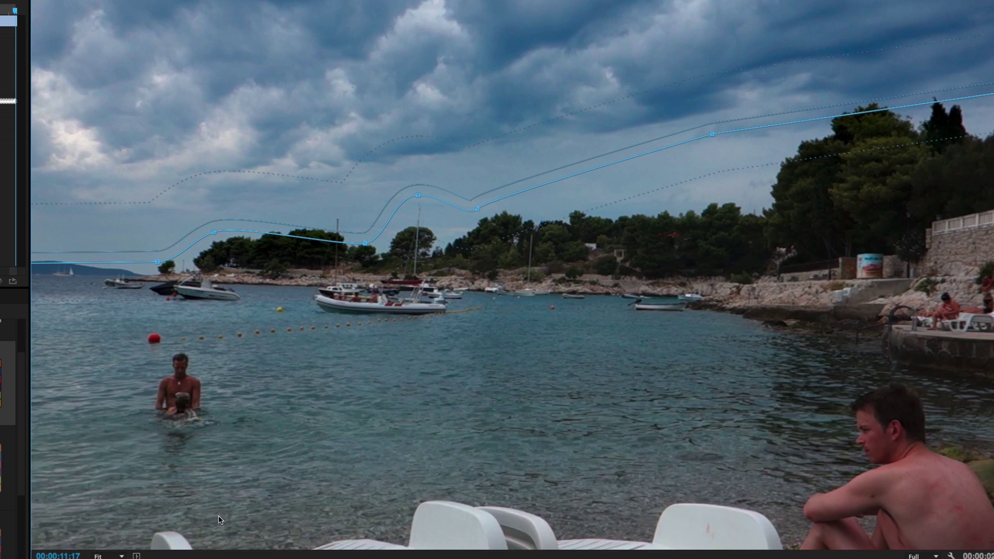
key(Up)
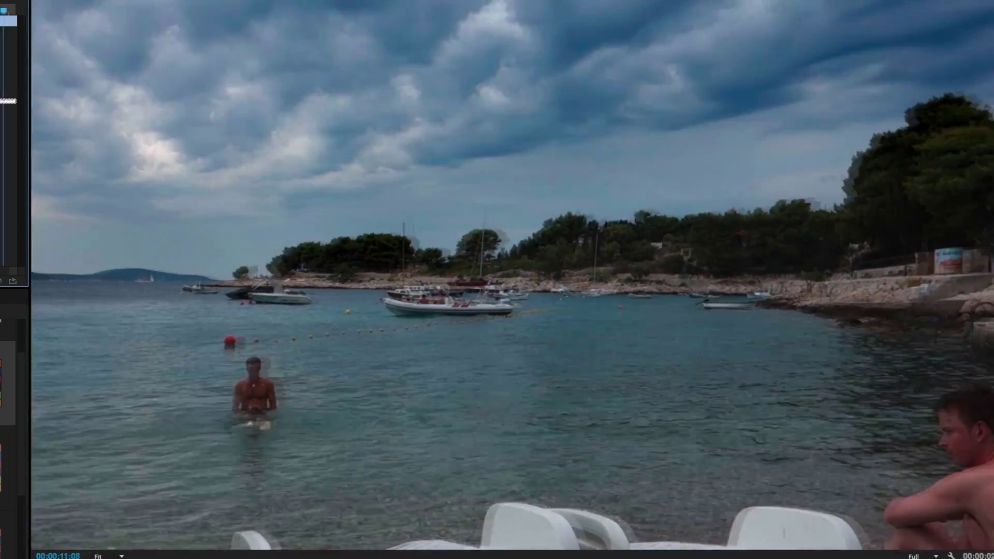
key(l)
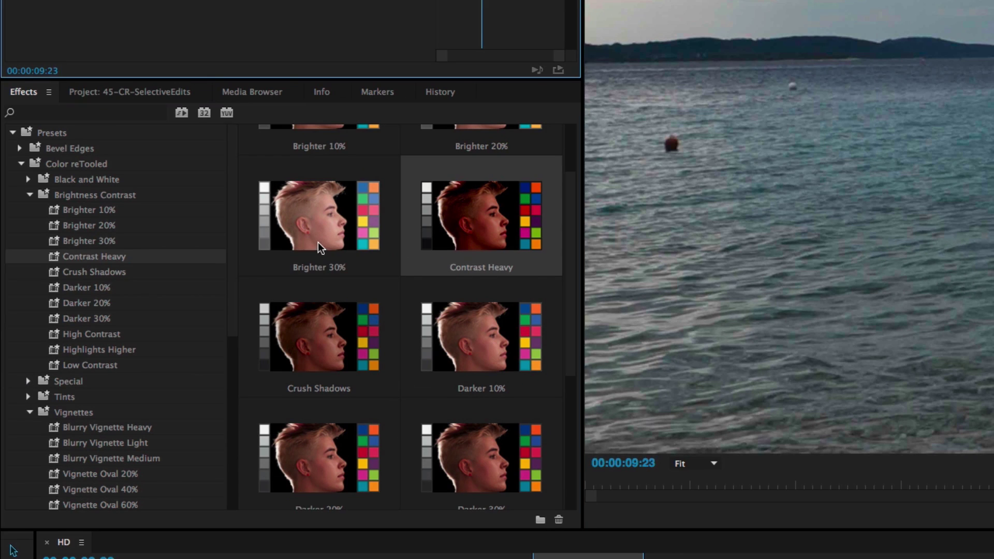
Step: Apply Brighter 30% to the beach clip and paste the Contrast Heavy horizon mask into it, inverted
click(318, 242)
drag(523, 545, 549, 558)
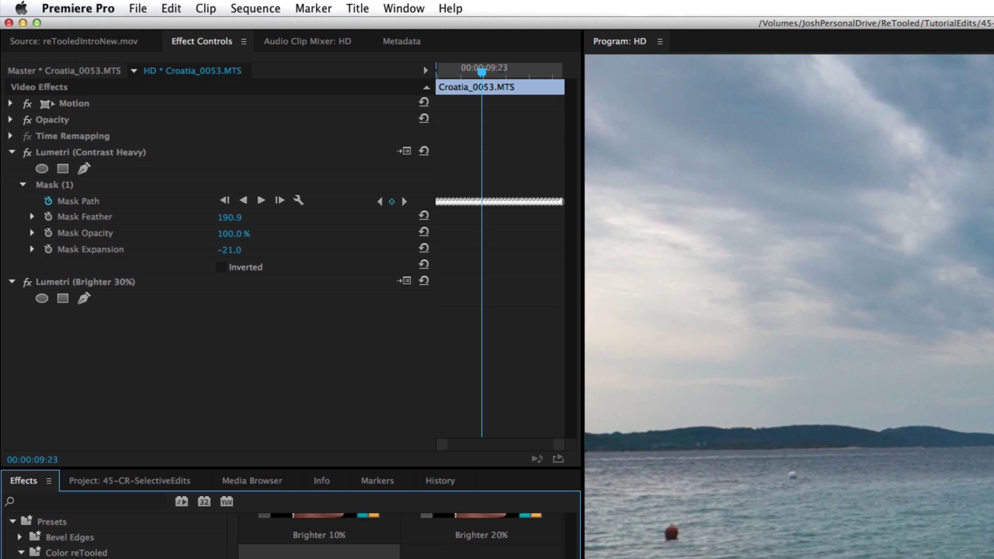
click(67, 190)
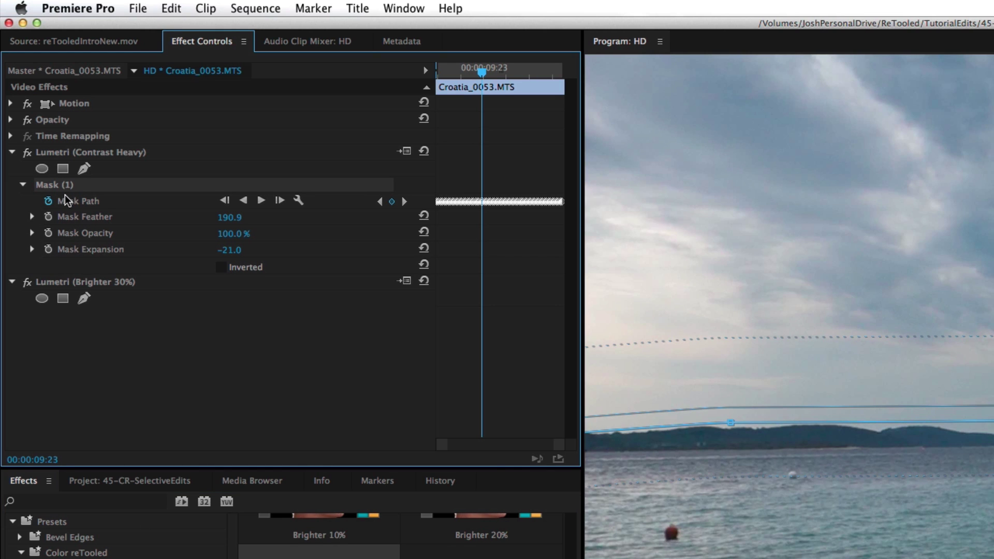
click(68, 283)
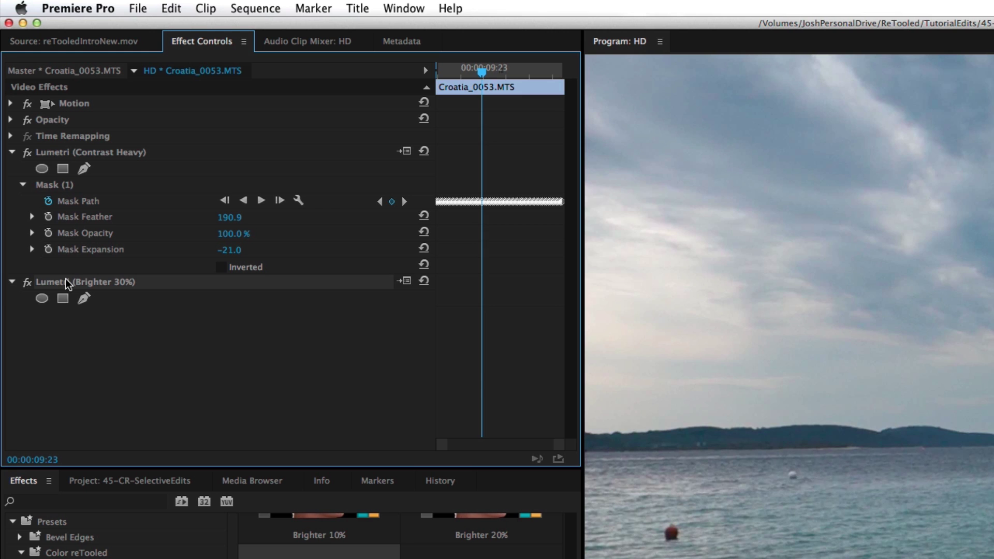
key(cmd+v)
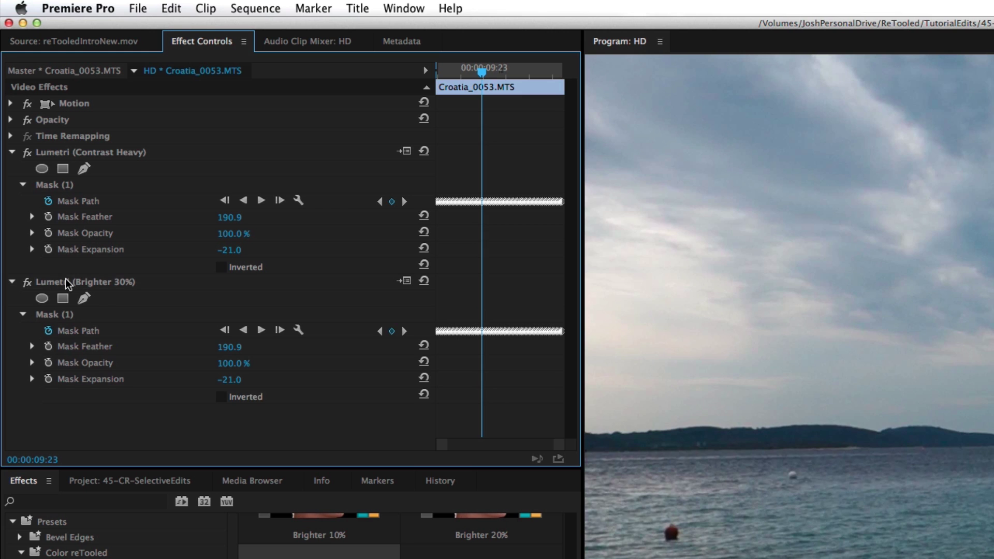
click(221, 397)
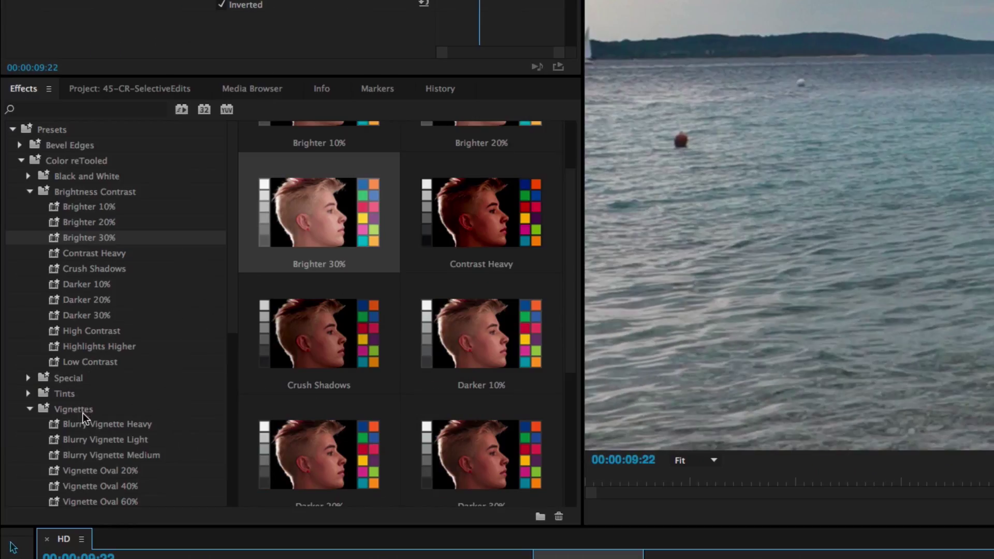
Step: Drag the Getting Warmer preset from Color reTooled Tints onto the stormy beach clip
click(66, 393)
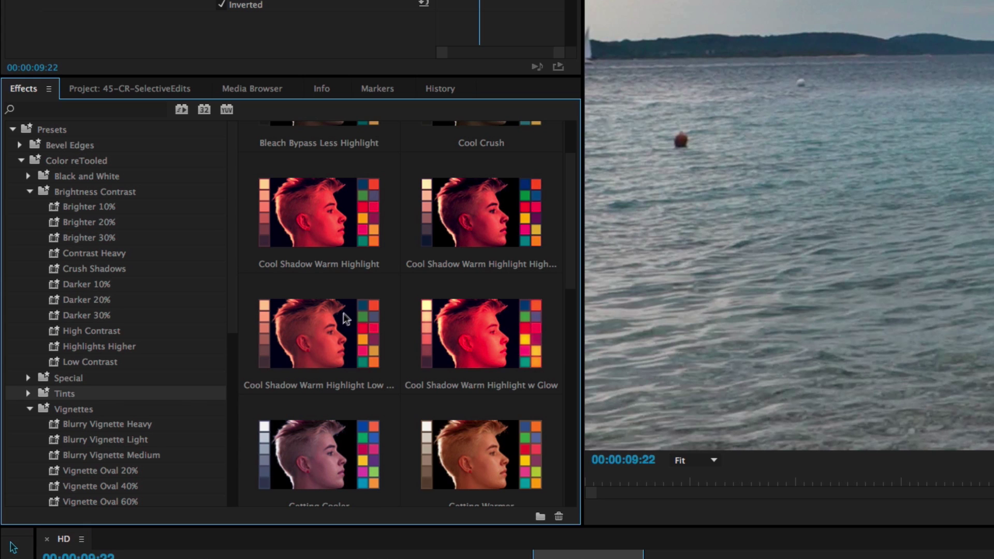
scroll(474, 284, down, 4)
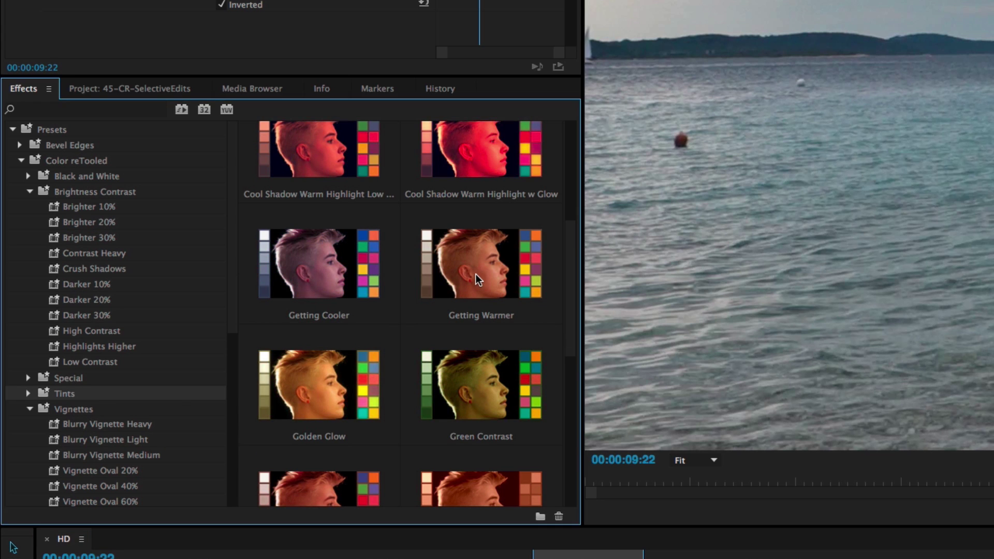
click(476, 277)
drag(477, 277, 588, 557)
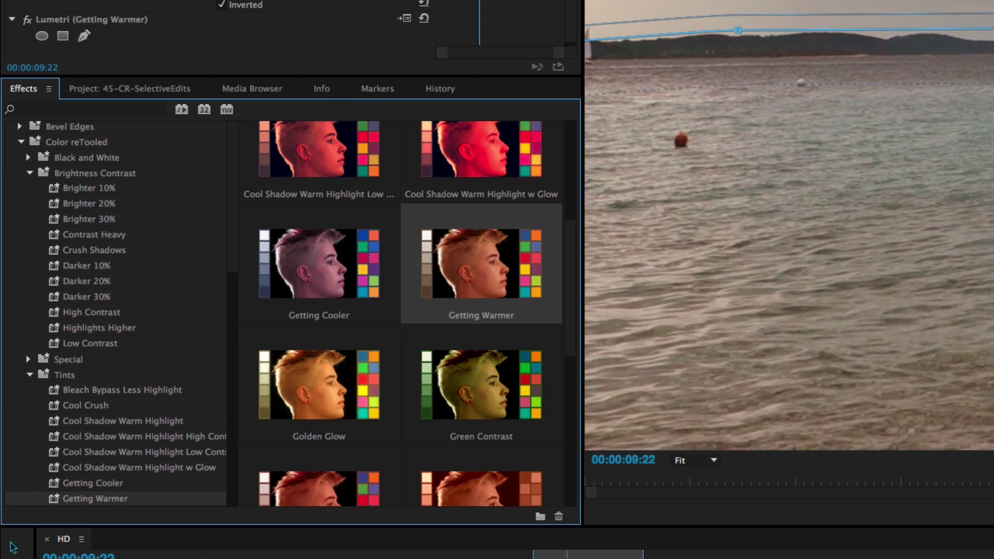